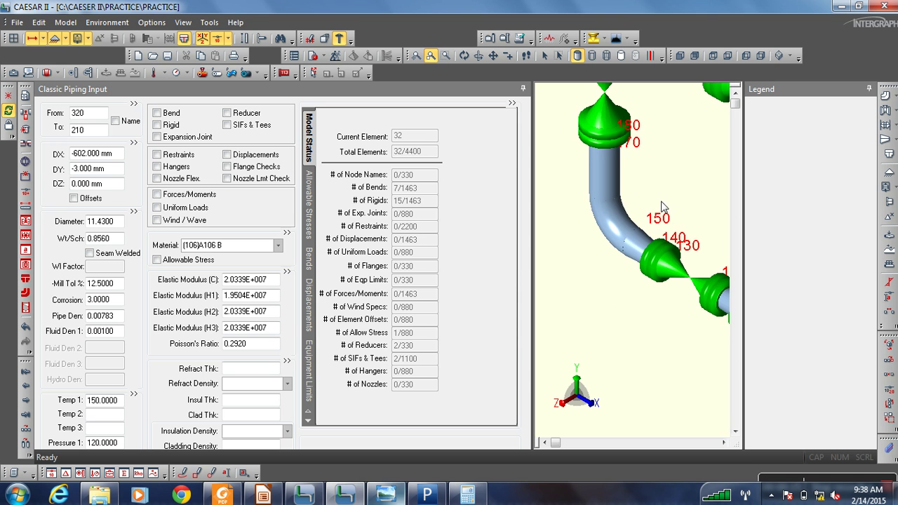
Break element 320-210 by inserting a single new node 215 at 301 mm from node 320
{"action": "scroll", "coordinate": [634, 216], "scroll_direction": "down", "scroll_amount": 1}
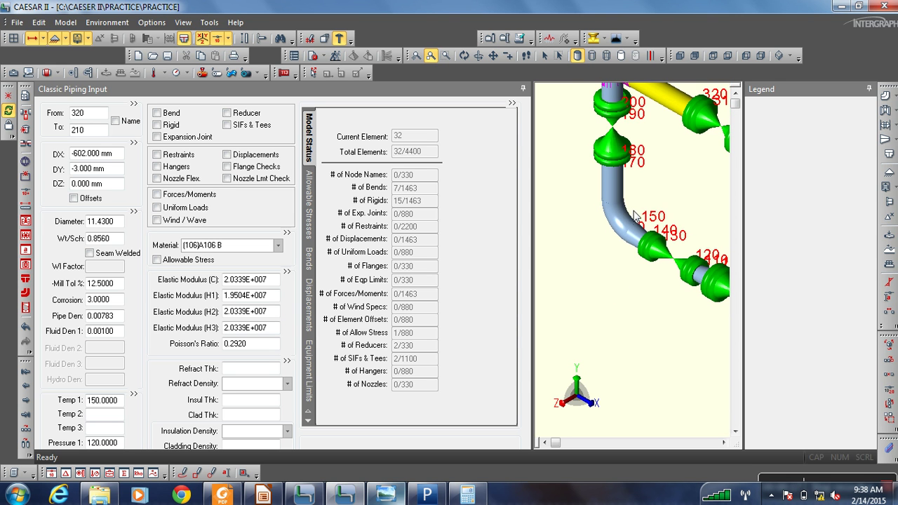
{"action": "scroll", "coordinate": [615, 218], "scroll_direction": "down", "scroll_amount": 1}
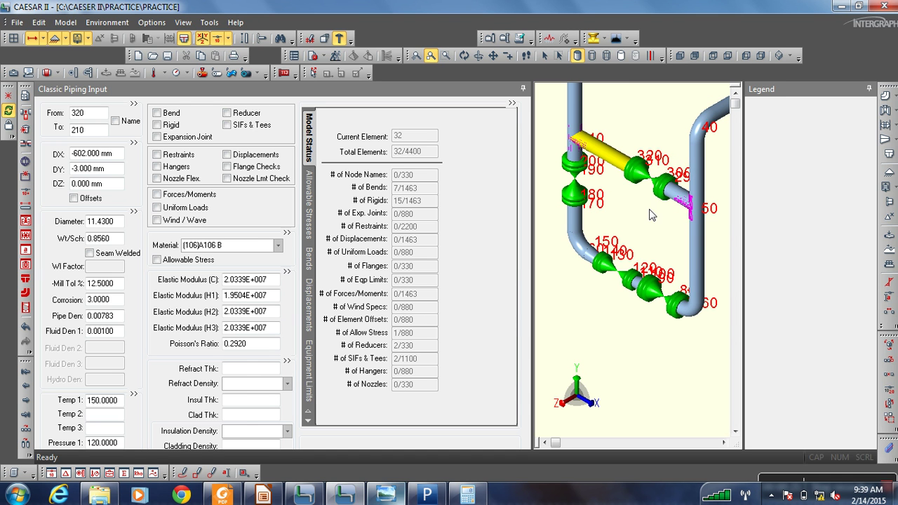
{"action": "mouse_move", "coordinate": [615, 163]}
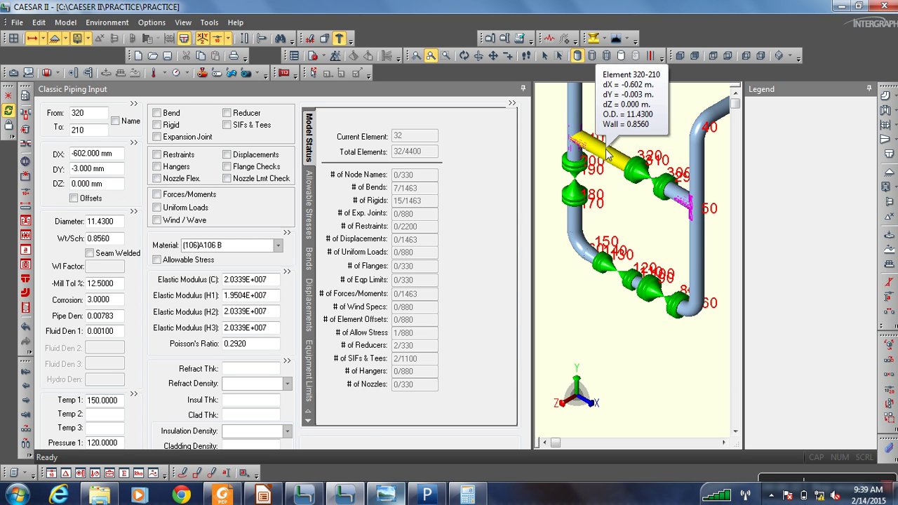
{"action": "left_click", "coordinate": [26, 144]}
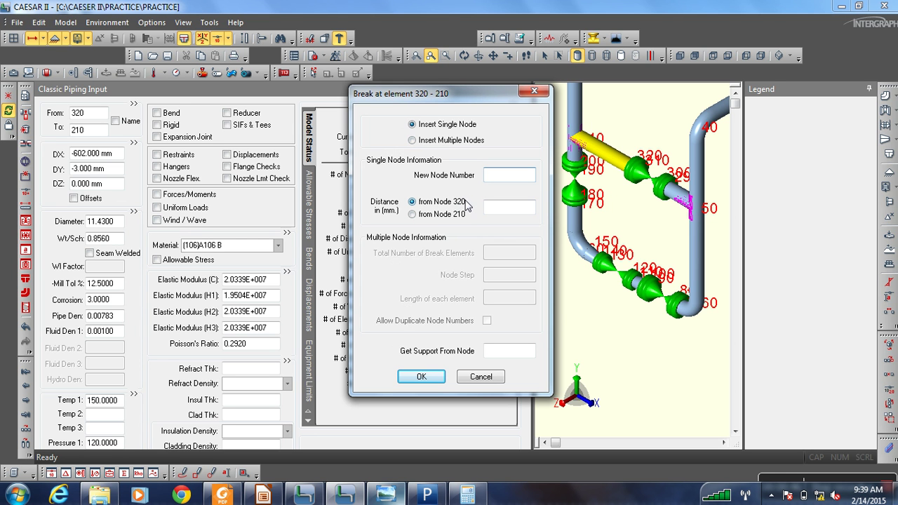
{"action": "left_click", "coordinate": [522, 173]}
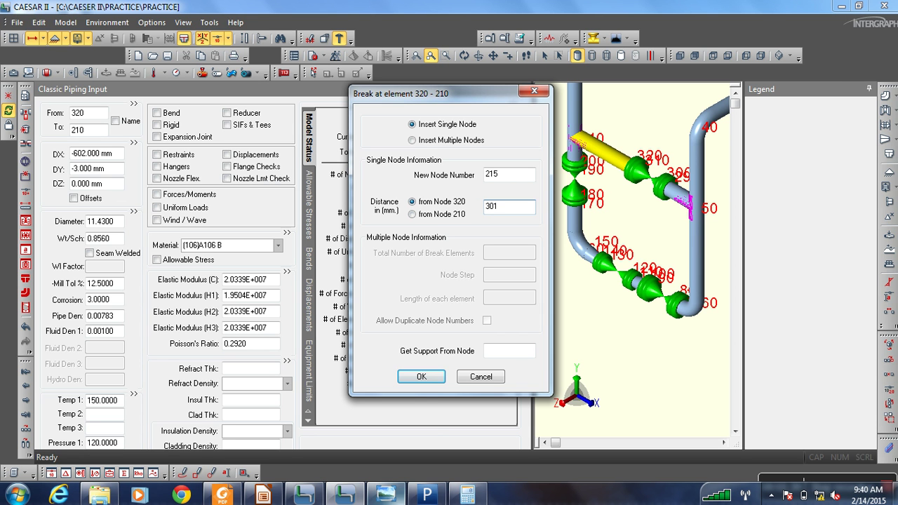
{"action": "left_click", "coordinate": [421, 378]}
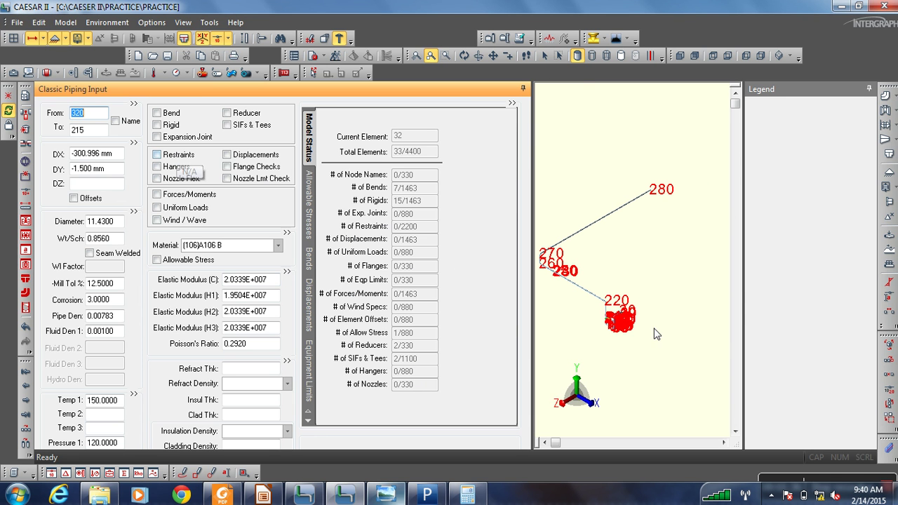
Add a +Y restraint at node 215 on element 320-215
{"action": "key", "text": "Page_Up"}
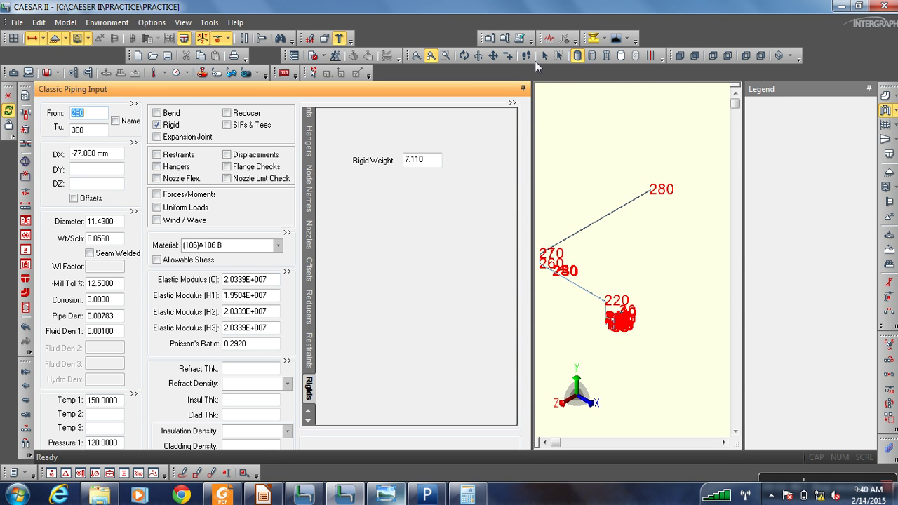
{"action": "left_click_drag", "start_coordinate": [737, 284], "coordinate": [646, 300]}
{"action": "scroll", "coordinate": [645, 301], "scroll_direction": "down", "scroll_amount": 5}
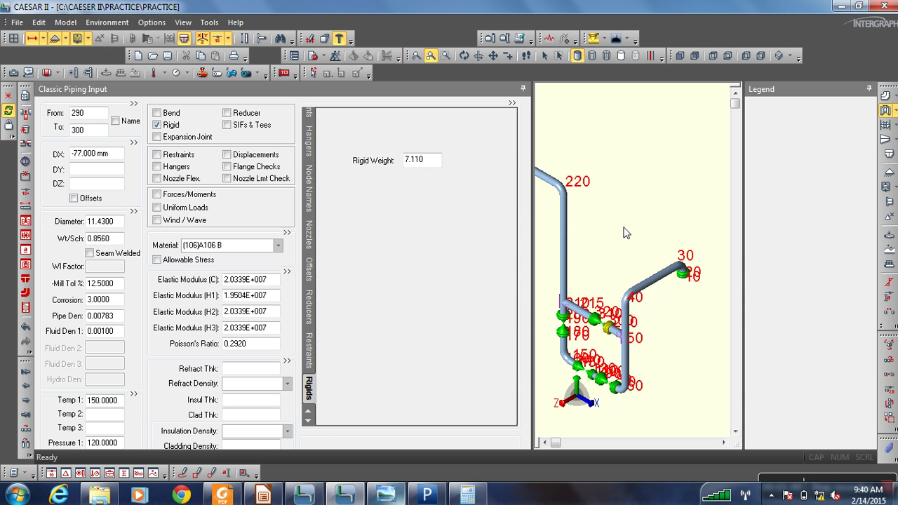
{"action": "scroll", "coordinate": [684, 281], "scroll_direction": "up", "scroll_amount": 1}
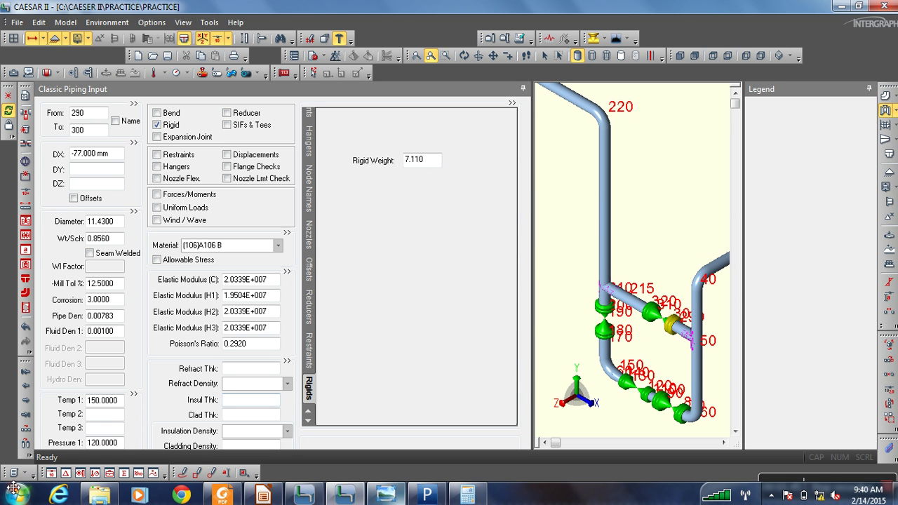
{"action": "left_click", "coordinate": [26, 401]}
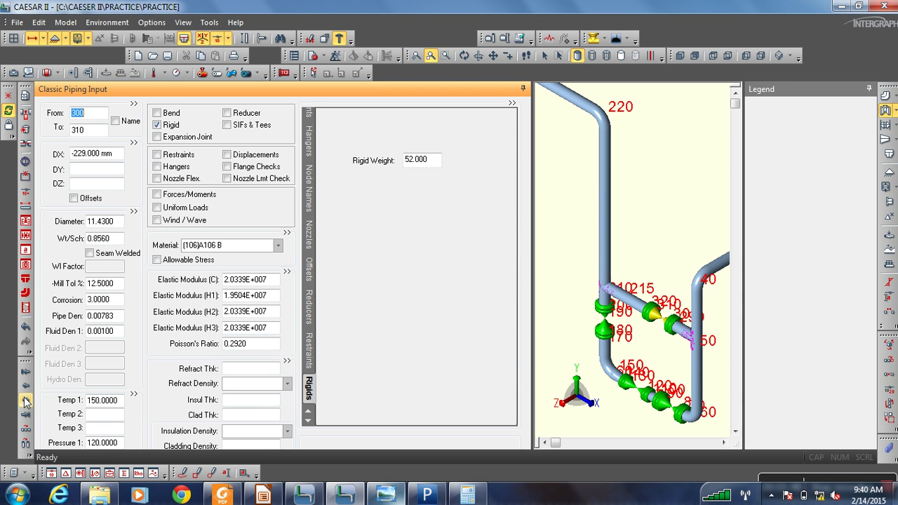
{"action": "left_click", "coordinate": [25, 401]}
{"action": "left_click", "coordinate": [26, 400]}
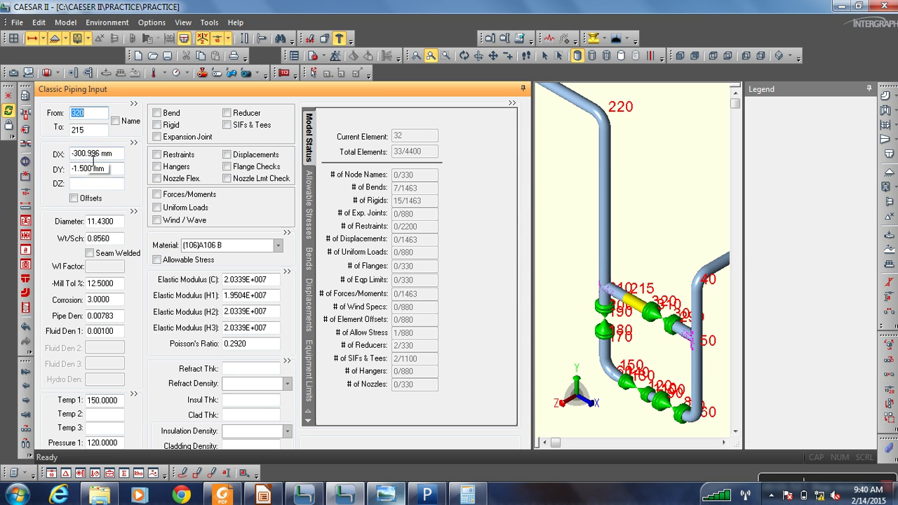
{"action": "left_click", "coordinate": [157, 154]}
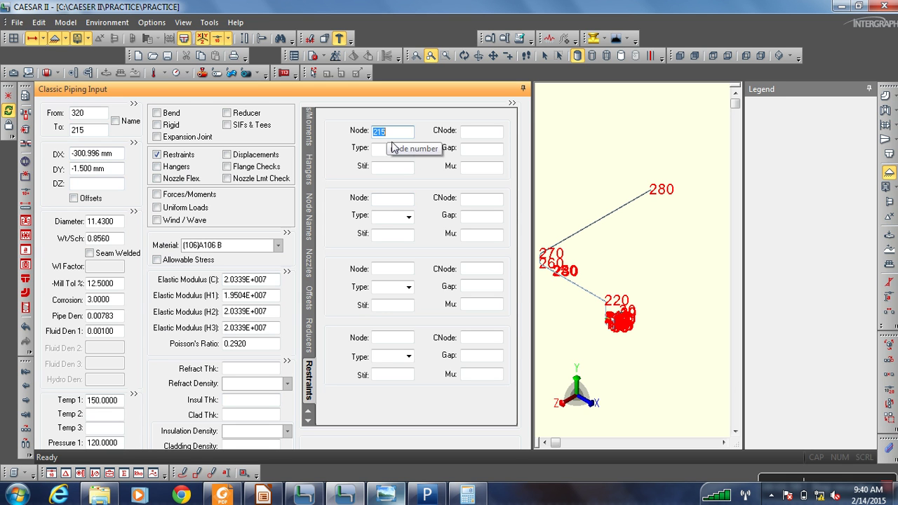
{"action": "left_click", "coordinate": [407, 148]}
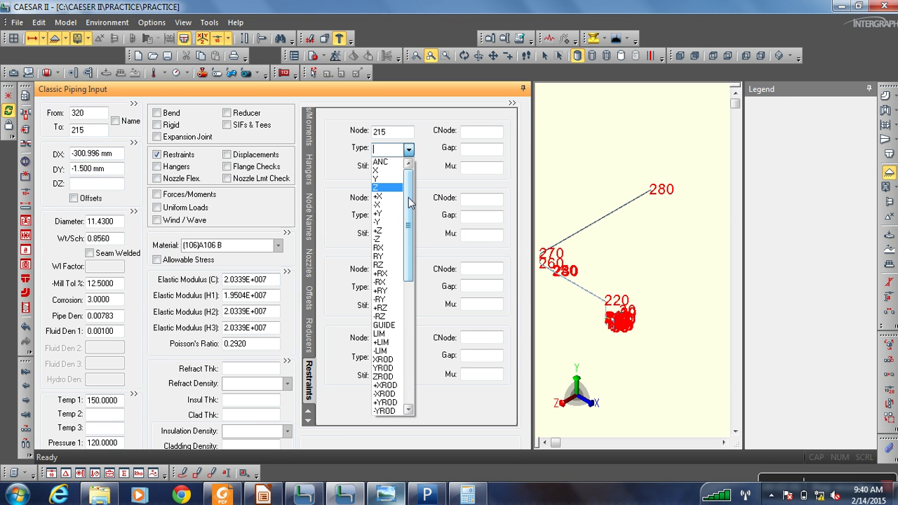
{"action": "left_click_drag", "start_coordinate": [411, 203], "coordinate": [414, 219]}
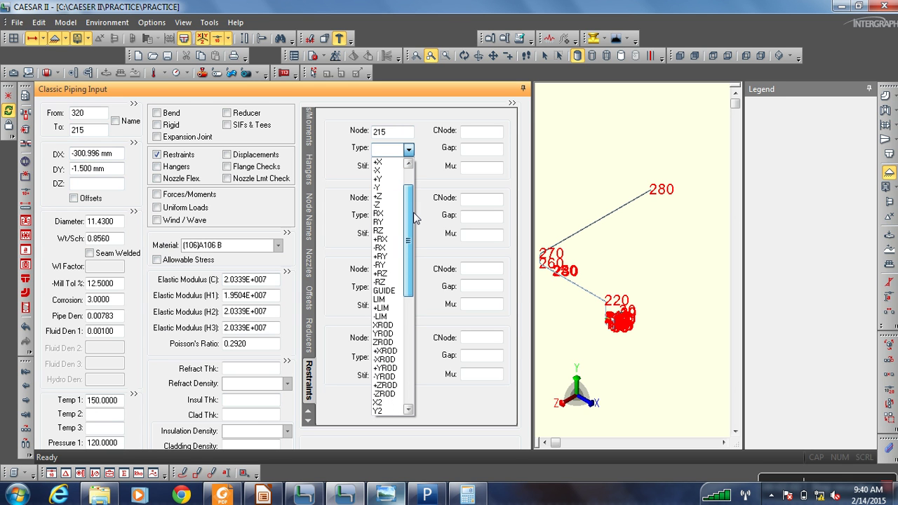
{"action": "left_click", "coordinate": [385, 184]}
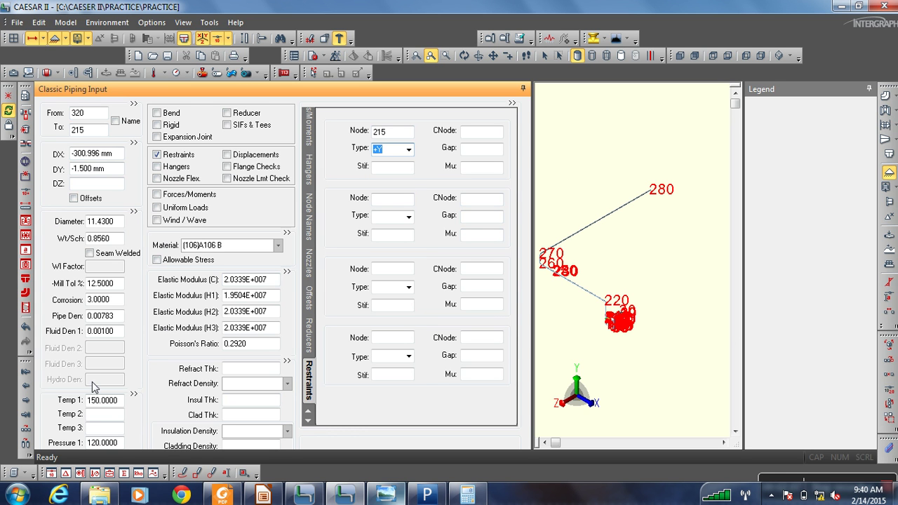
{"action": "left_click", "coordinate": [26, 429]}
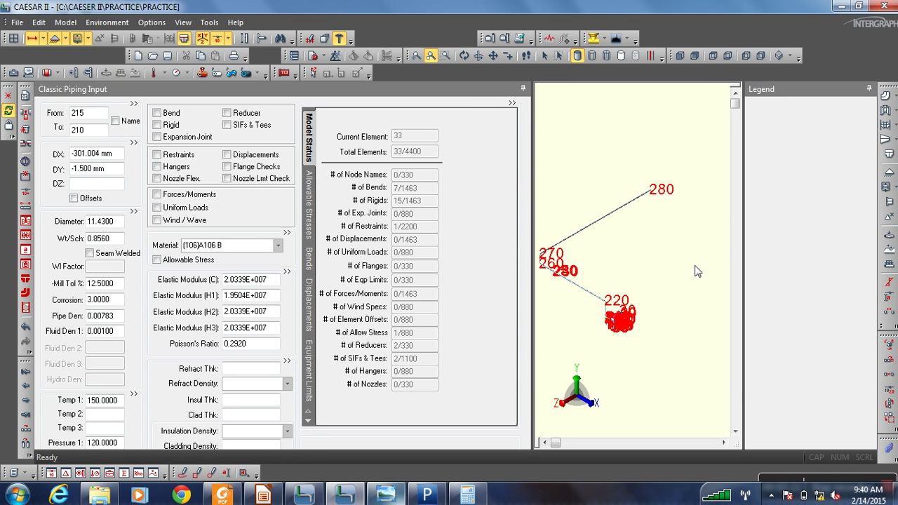
Add an anchor (ANC) restraint at node 10 on rigid element 10-20
{"action": "scroll", "coordinate": [621, 320], "scroll_direction": "up", "scroll_amount": 10}
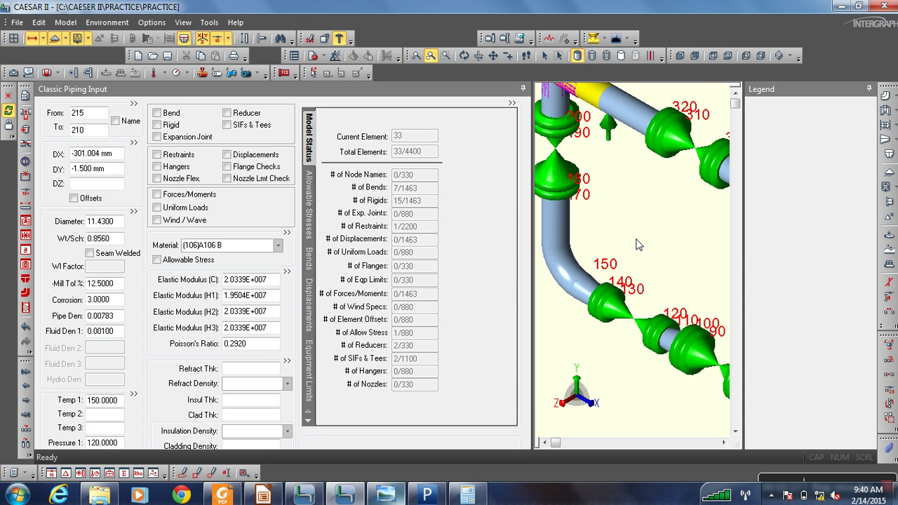
{"action": "scroll", "coordinate": [636, 244], "scroll_direction": "down", "scroll_amount": 8}
{"action": "scroll", "coordinate": [617, 202], "scroll_direction": "up", "scroll_amount": 8}
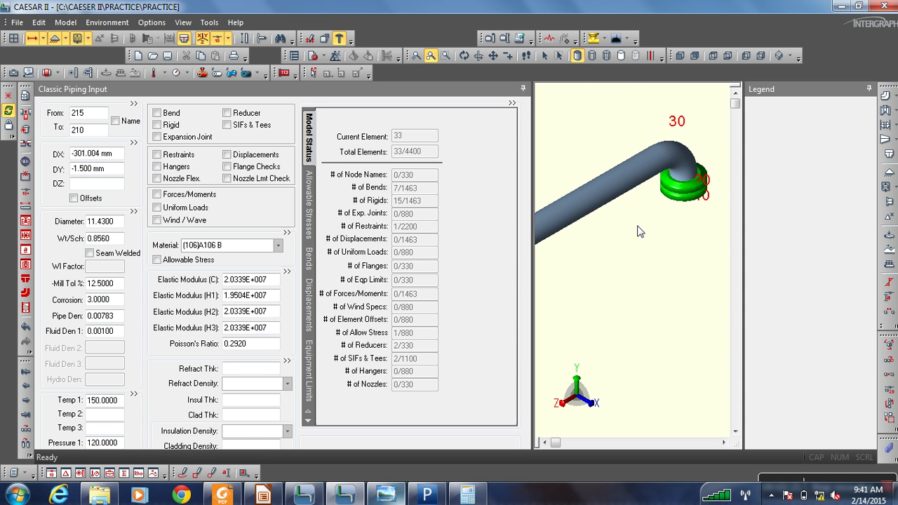
{"action": "left_click", "coordinate": [697, 195]}
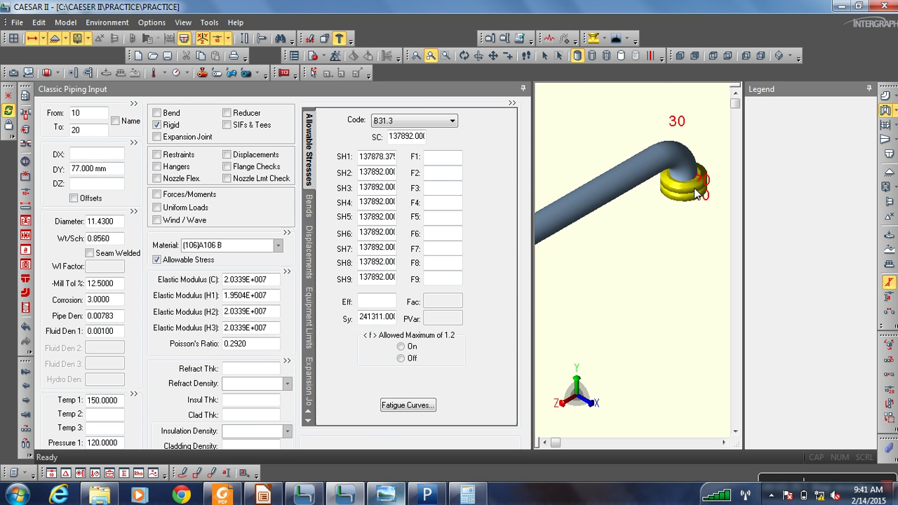
{"action": "left_click", "coordinate": [157, 154]}
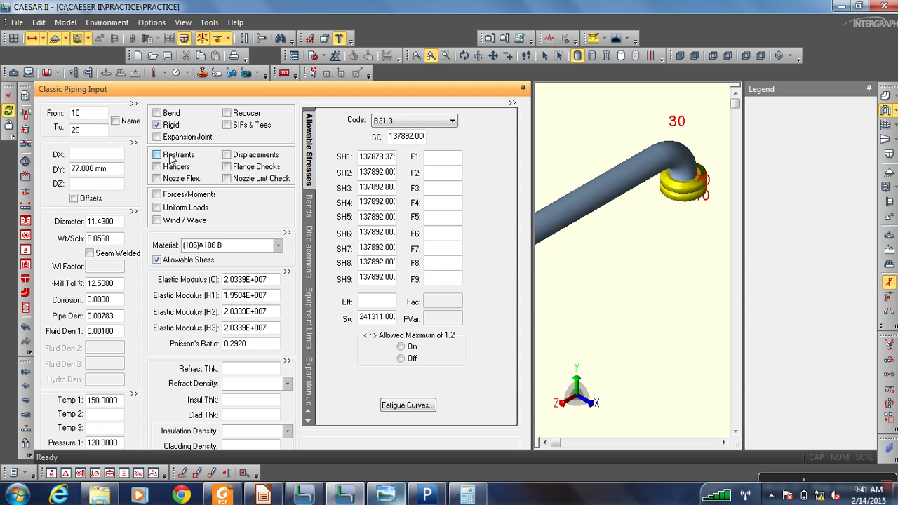
{"action": "left_click", "coordinate": [408, 149]}
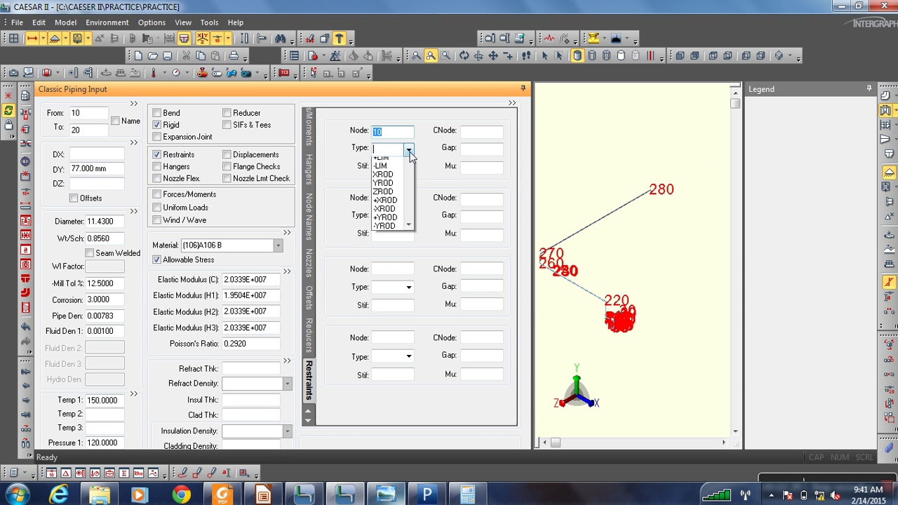
{"action": "left_click", "coordinate": [383, 162]}
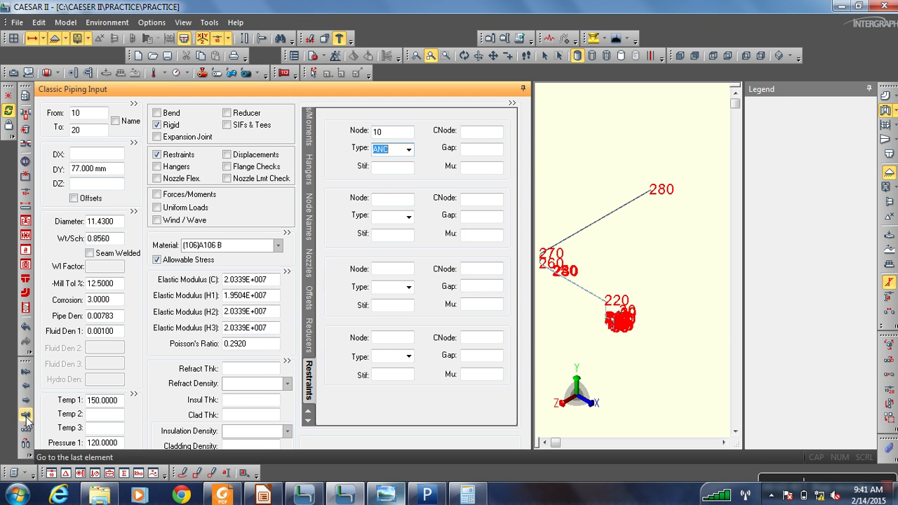
{"action": "left_click", "coordinate": [26, 429]}
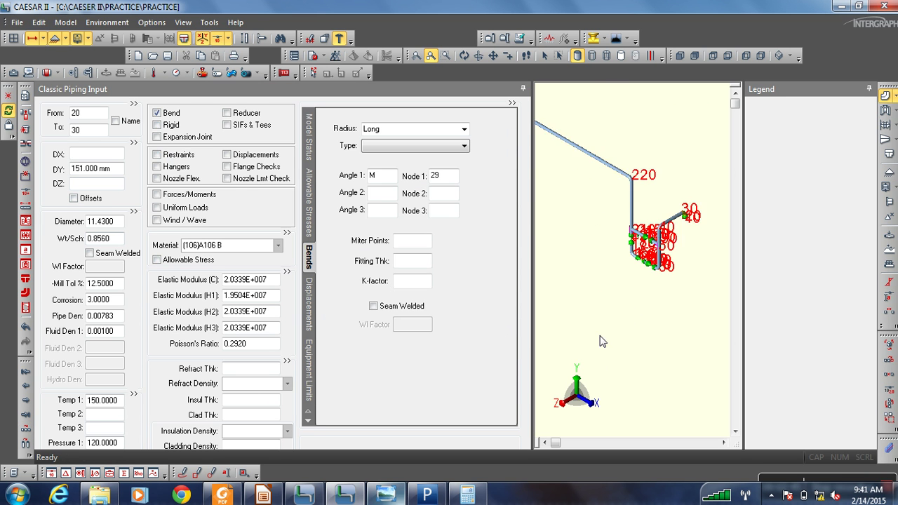
Examine the anchor at node 10 and the restraint at node 215 in the 3D piping model
{"action": "scroll", "coordinate": [697, 208], "scroll_direction": "up", "scroll_amount": 5}
{"action": "left_click_drag", "start_coordinate": [660, 232], "coordinate": [594, 287]}
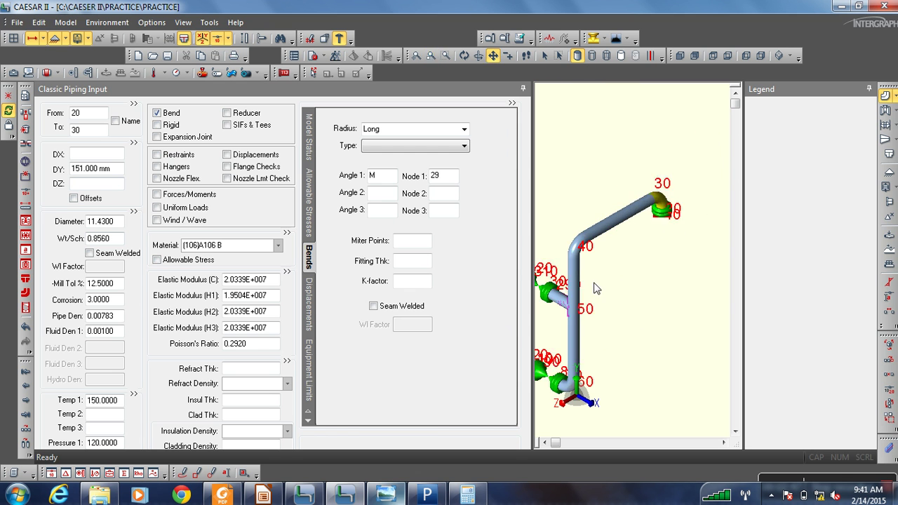
{"action": "scroll", "coordinate": [663, 224], "scroll_direction": "up", "scroll_amount": 3}
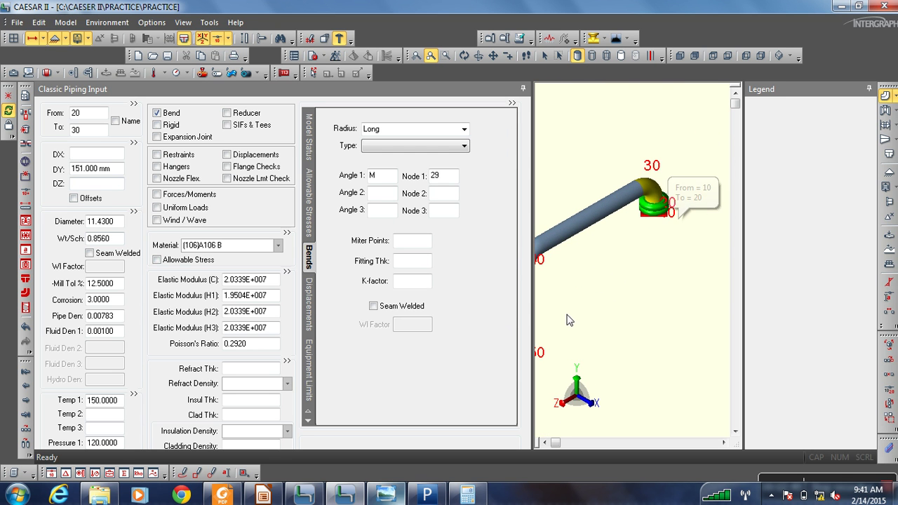
{"action": "scroll", "coordinate": [647, 258], "scroll_direction": "down", "scroll_amount": 5}
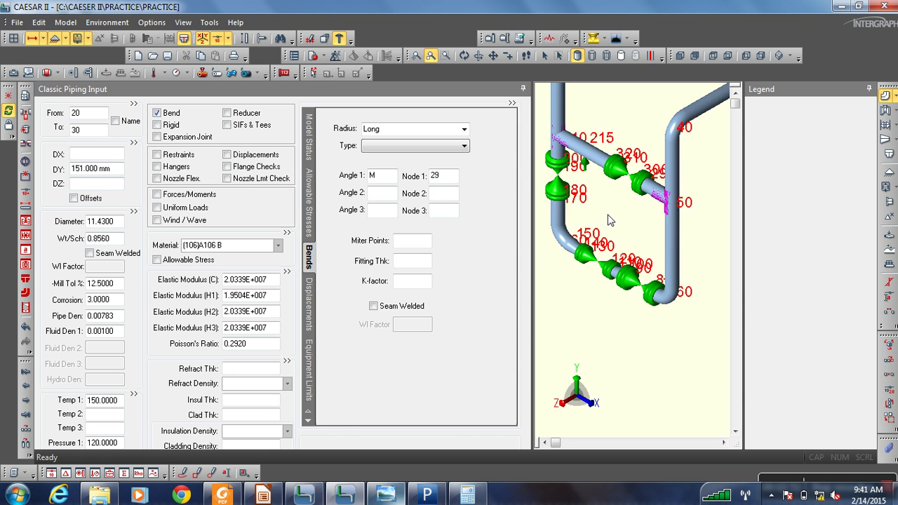
{"action": "scroll", "coordinate": [684, 232], "scroll_direction": "up", "scroll_amount": 2}
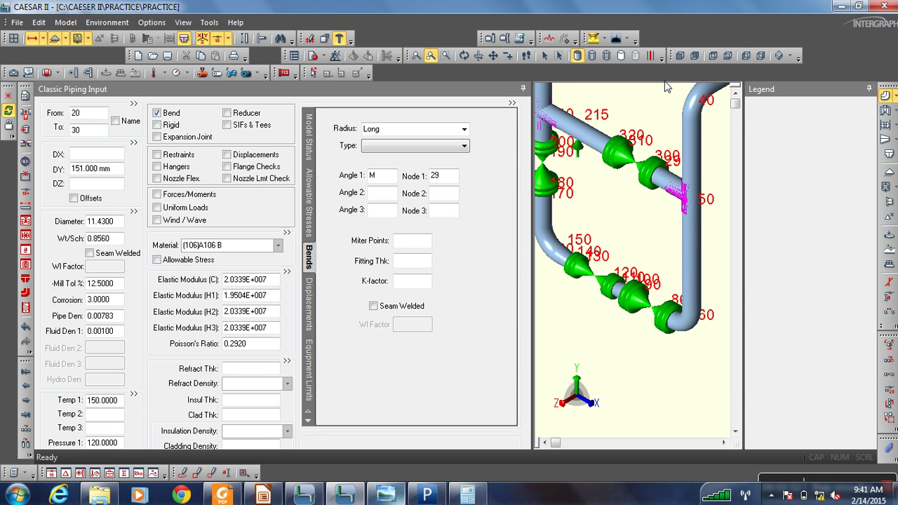
{"action": "scroll", "coordinate": [590, 212], "scroll_direction": "down", "scroll_amount": 1}
{"action": "scroll", "coordinate": [590, 212], "scroll_direction": "up", "scroll_amount": 3}
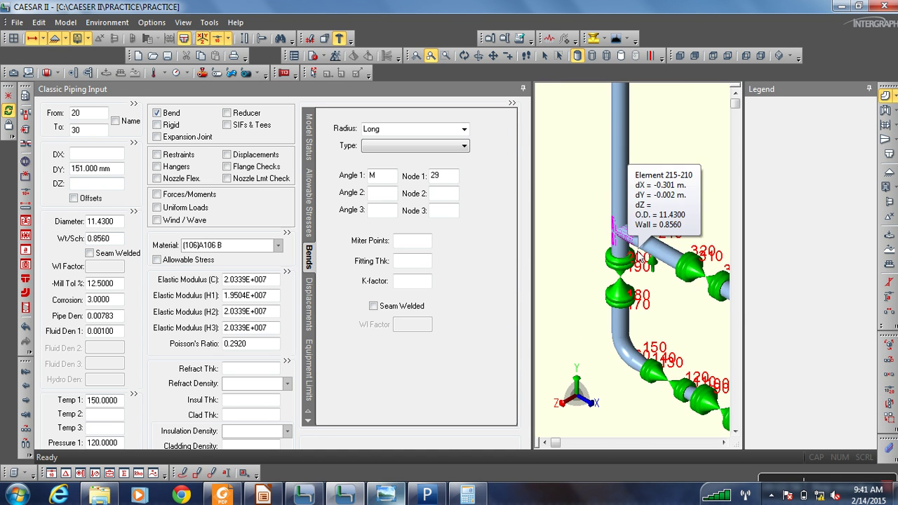
{"action": "scroll", "coordinate": [631, 279], "scroll_direction": "down", "scroll_amount": 2}
{"action": "scroll", "coordinate": [631, 278], "scroll_direction": "down", "scroll_amount": 3}
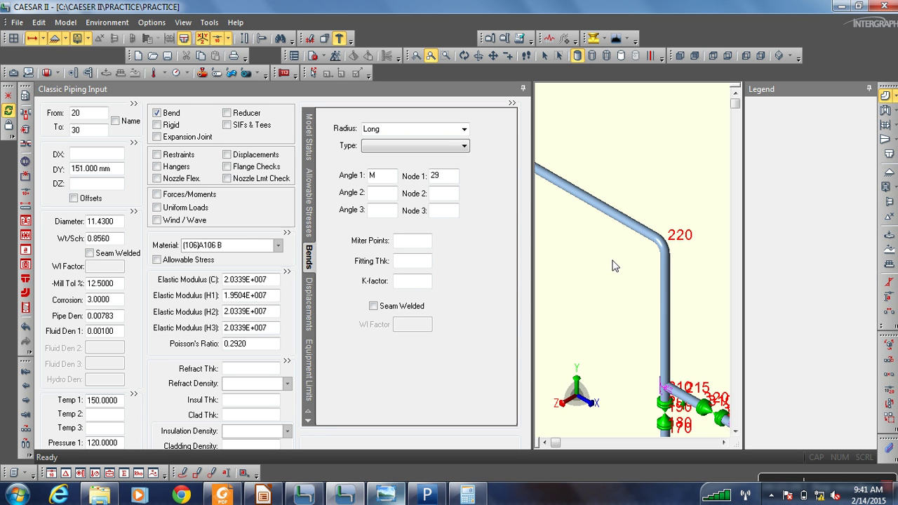
Run the close-loop command on pipe element 220-230 and dismiss its message
{"action": "scroll", "coordinate": [613, 265], "scroll_direction": "down", "scroll_amount": 4}
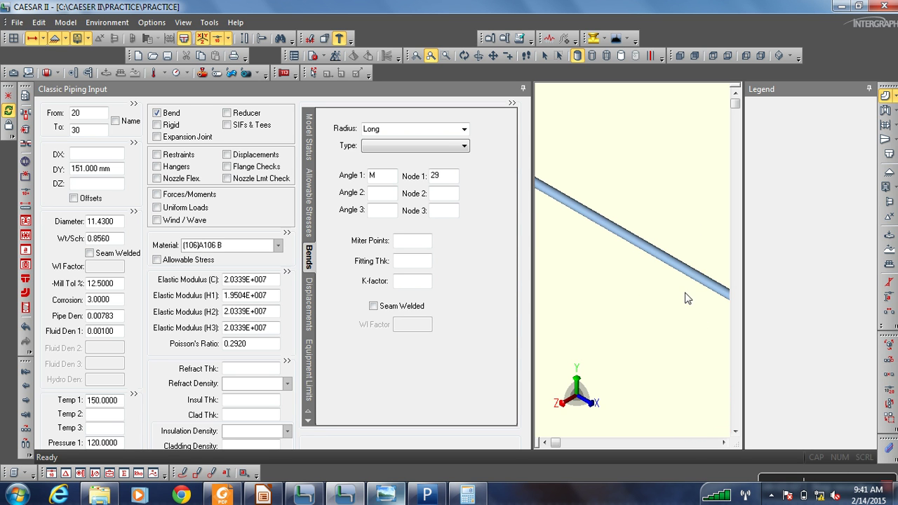
{"action": "scroll", "coordinate": [558, 228], "scroll_direction": "up", "scroll_amount": 4}
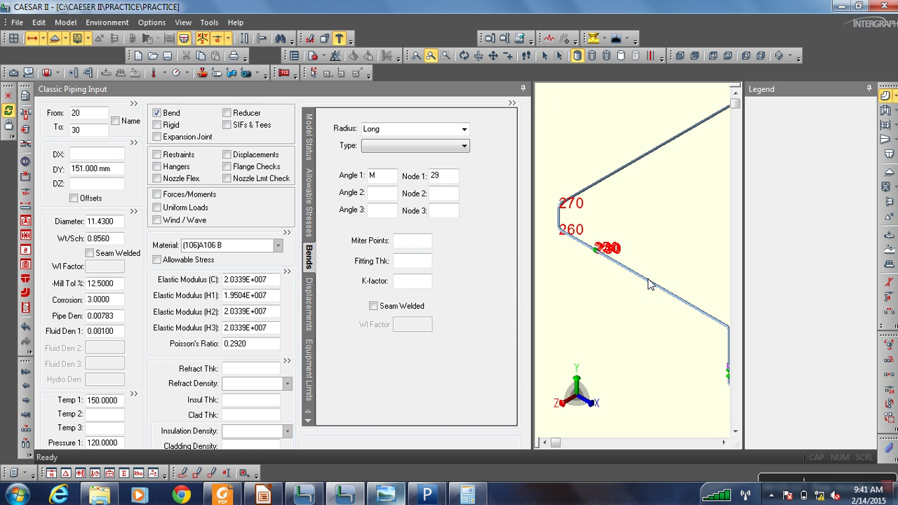
{"action": "left_click", "coordinate": [650, 283]}
{"action": "scroll", "coordinate": [631, 299], "scroll_direction": "up", "scroll_amount": 2}
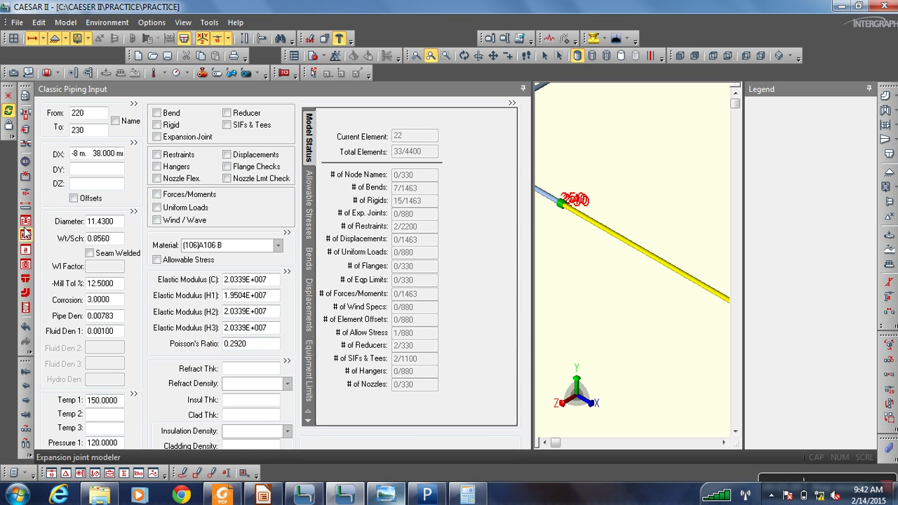
{"action": "left_click", "coordinate": [26, 176]}
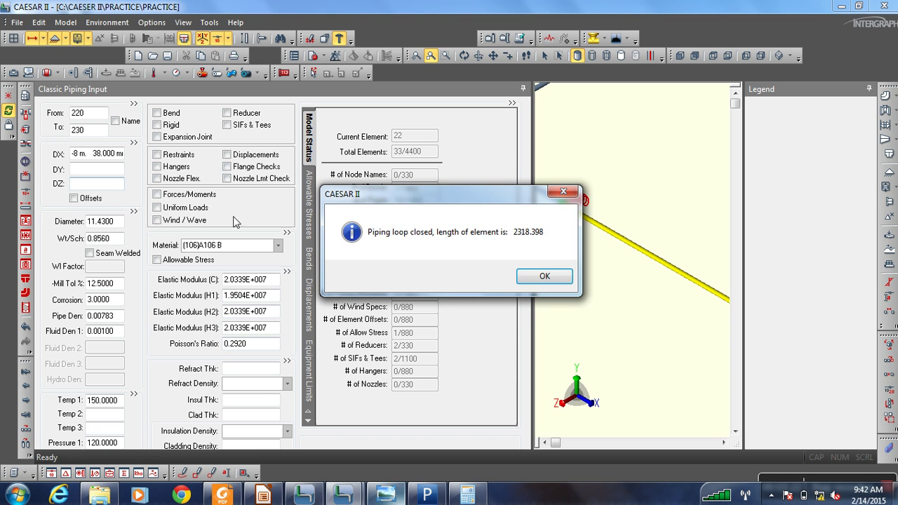
{"action": "left_click", "coordinate": [562, 191]}
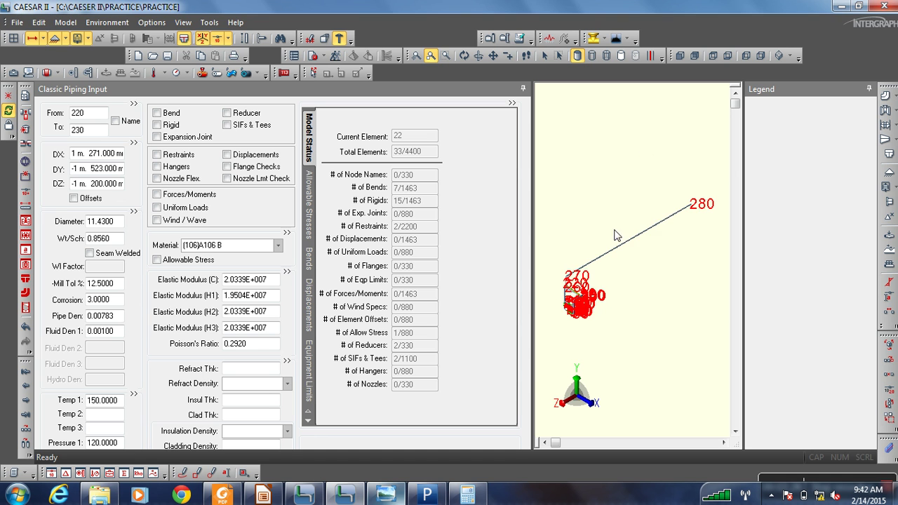
{"action": "scroll", "coordinate": [609, 263], "scroll_direction": "up", "scroll_amount": 3}
{"action": "scroll", "coordinate": [609, 262], "scroll_direction": "down", "scroll_amount": 4}
{"action": "scroll", "coordinate": [644, 222], "scroll_direction": "up", "scroll_amount": 2}
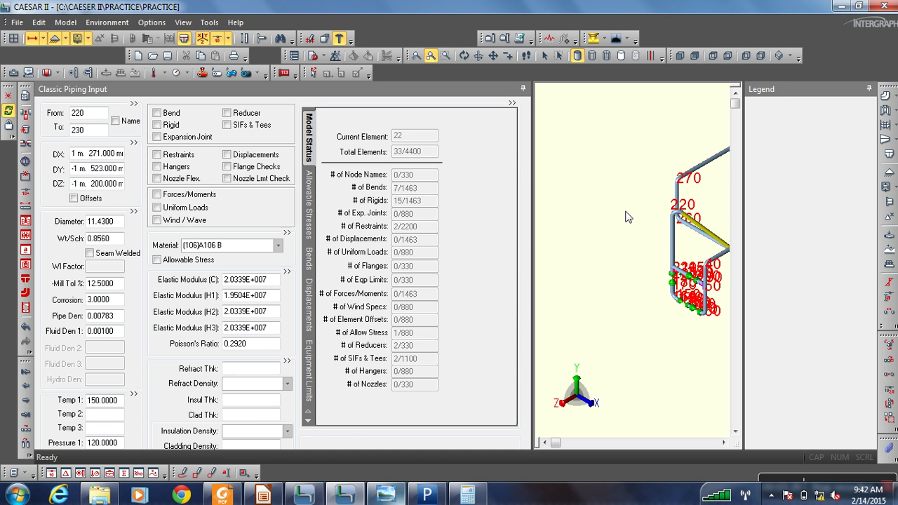
Set up a multiple-node break on element 220-230 with 3 break elements and a node step of 3
{"action": "key", "text": "Page_Up"}
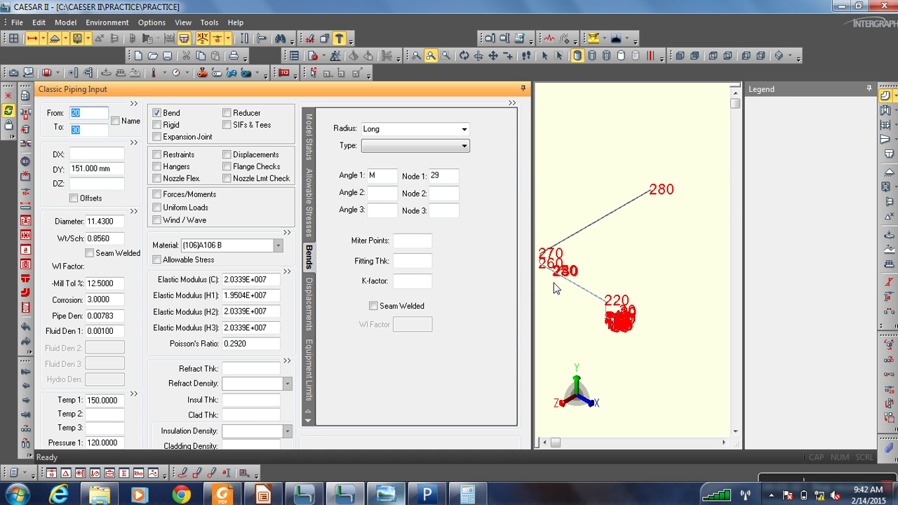
{"action": "scroll", "coordinate": [617, 258], "scroll_direction": "up", "scroll_amount": 3}
{"action": "scroll", "coordinate": [611, 261], "scroll_direction": "up", "scroll_amount": 3}
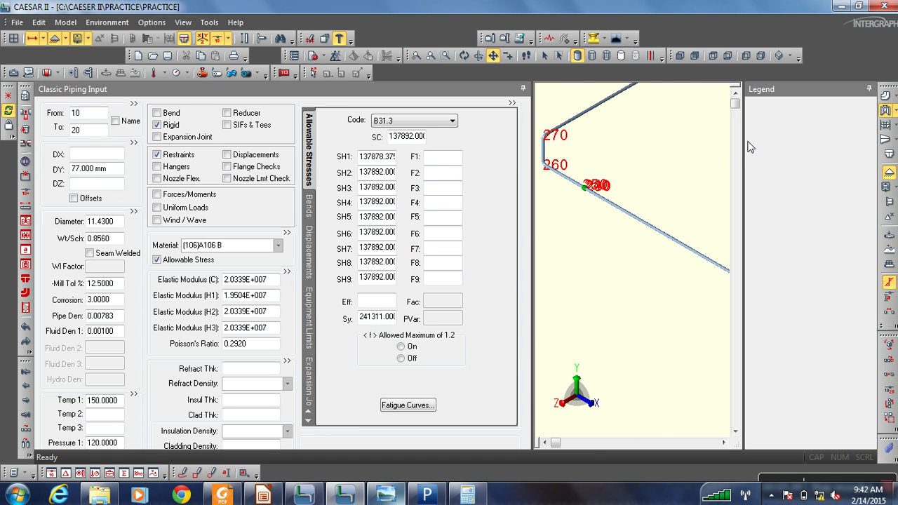
{"action": "left_click", "coordinate": [633, 216]}
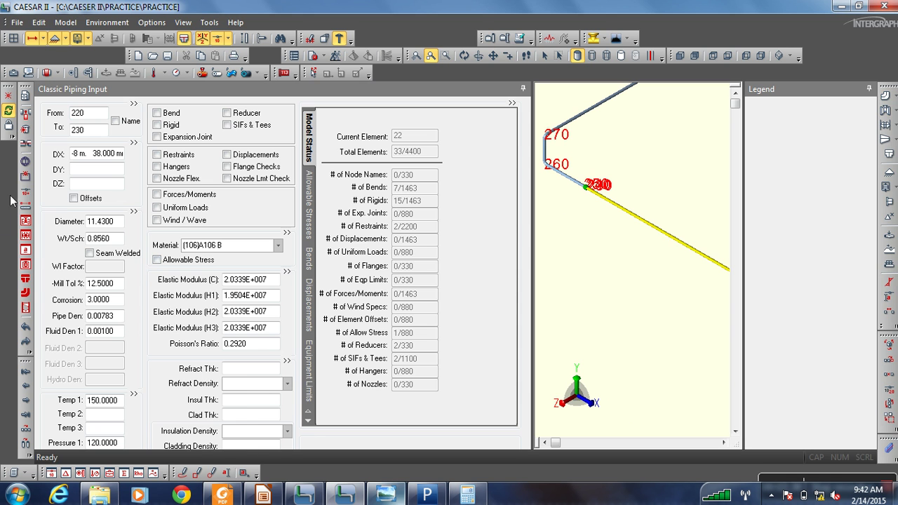
{"action": "left_click", "coordinate": [25, 145]}
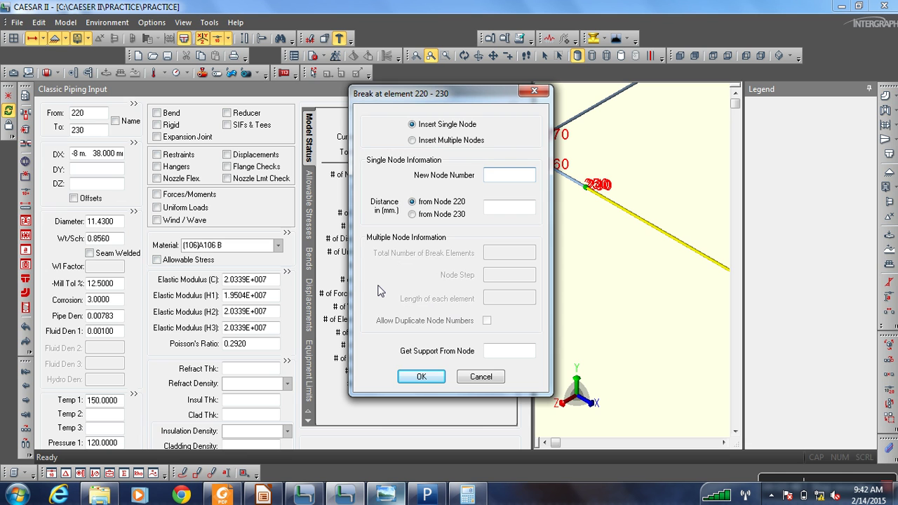
{"action": "left_click", "coordinate": [454, 143]}
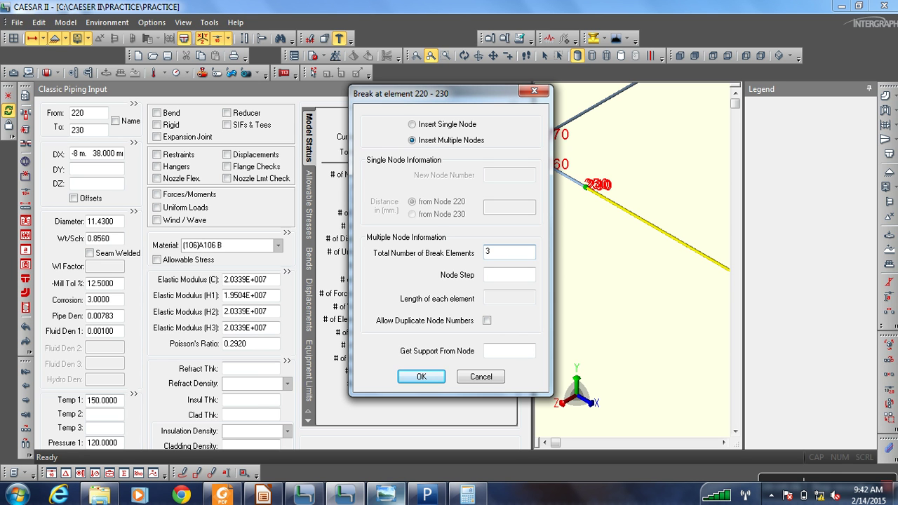
{"action": "left_click", "coordinate": [502, 274]}
{"action": "type", "text": "3"}
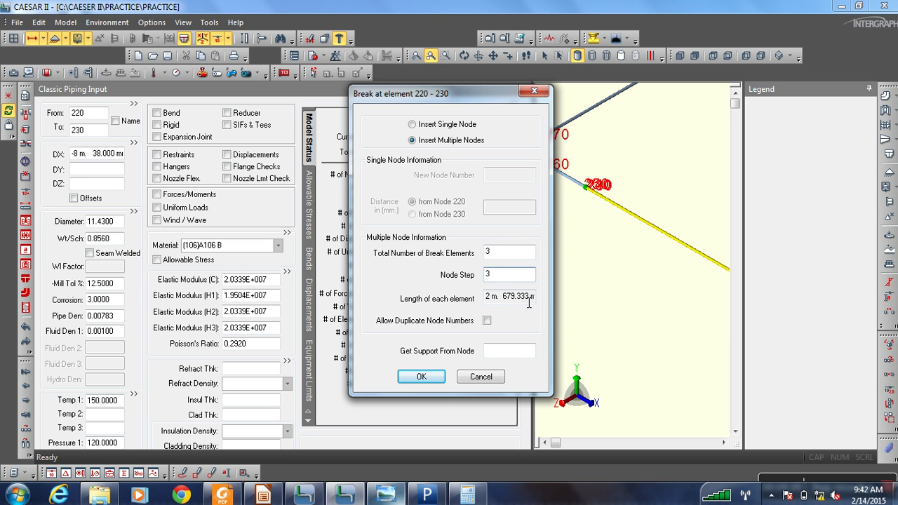
Try to apply the break with the new nodes' support copied from node 145
{"action": "left_click", "coordinate": [499, 357]}
{"action": "type", "text": "145"}
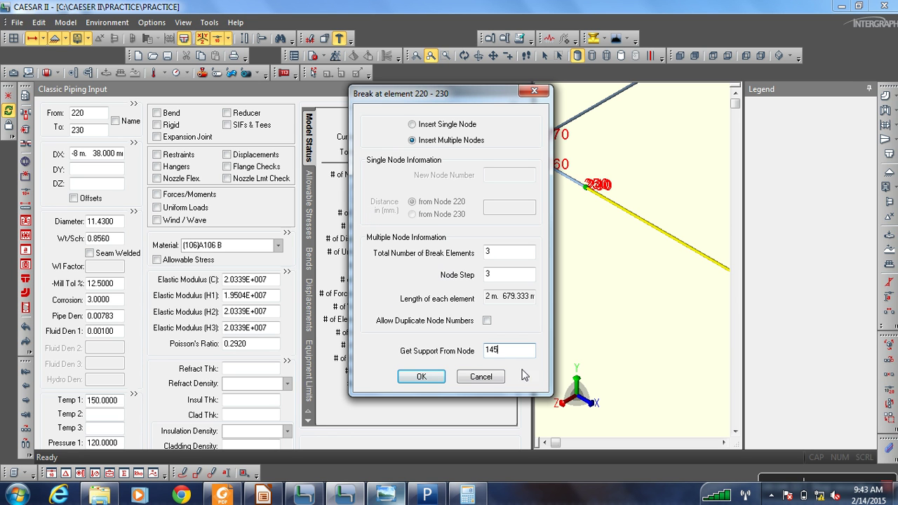
{"action": "left_click", "coordinate": [427, 376]}
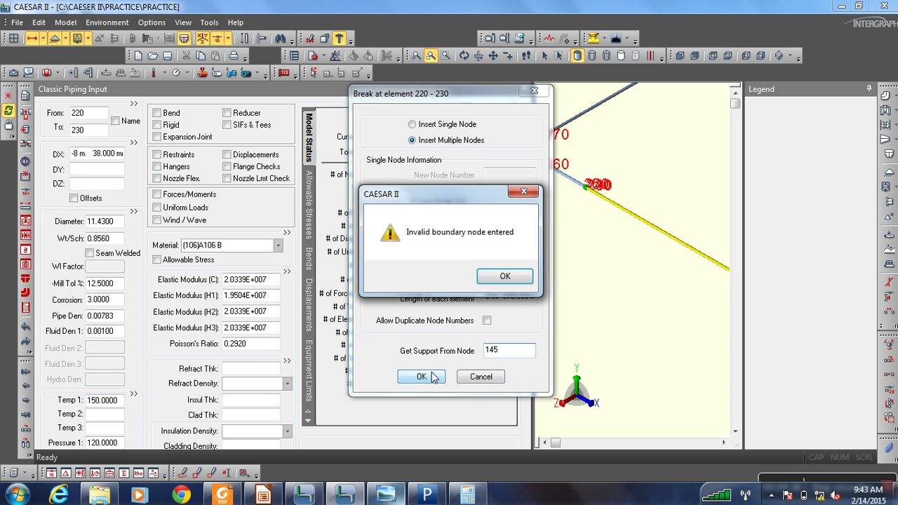
{"action": "left_click", "coordinate": [512, 278]}
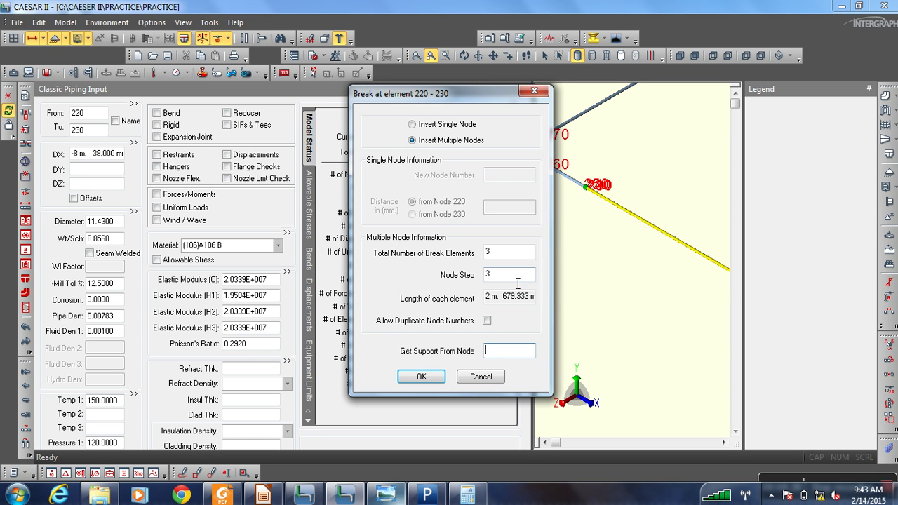
Break element 220-230, copying the existing +Y support to the new nodes
{"action": "left_click", "coordinate": [505, 356]}
{"action": "left_click", "coordinate": [417, 379]}
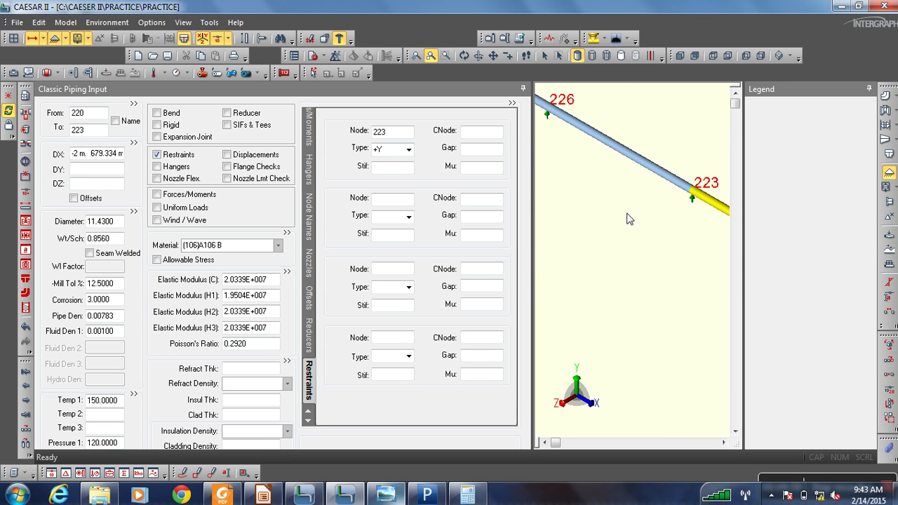
Set up a multiple-node break on element 270-280 with 4 break elements and a node step of 2
{"action": "scroll", "coordinate": [589, 209], "scroll_direction": "up", "scroll_amount": 1}
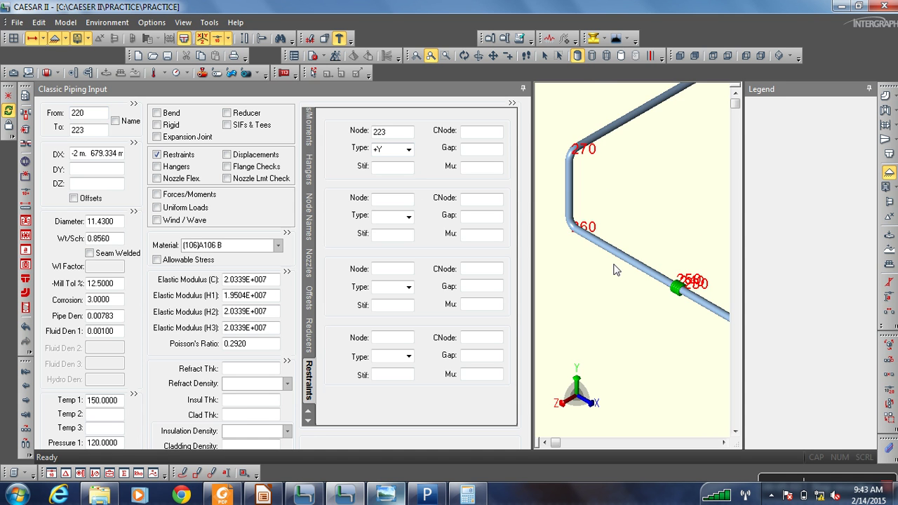
{"action": "mouse_move", "coordinate": [620, 262]}
{"action": "scroll", "coordinate": [621, 259], "scroll_direction": "up", "scroll_amount": 3}
{"action": "left_click", "coordinate": [609, 272]}
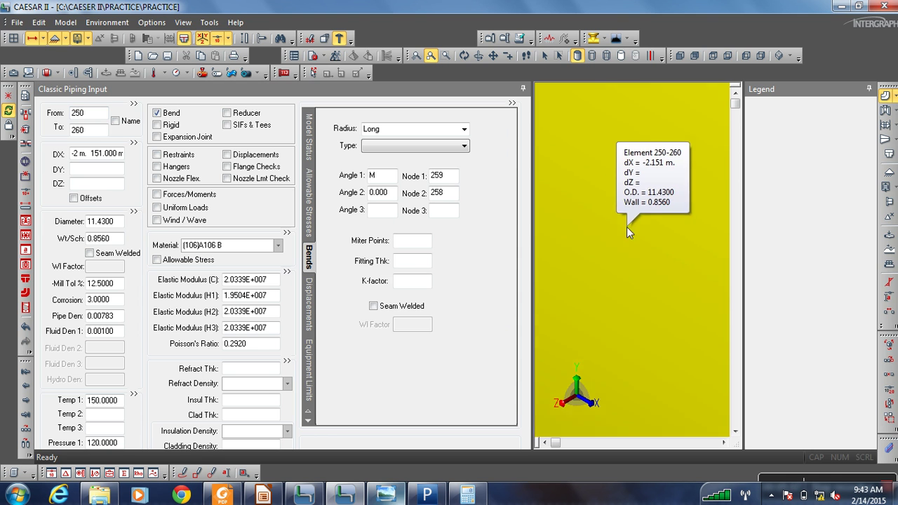
{"action": "scroll", "coordinate": [617, 239], "scroll_direction": "down", "scroll_amount": 4}
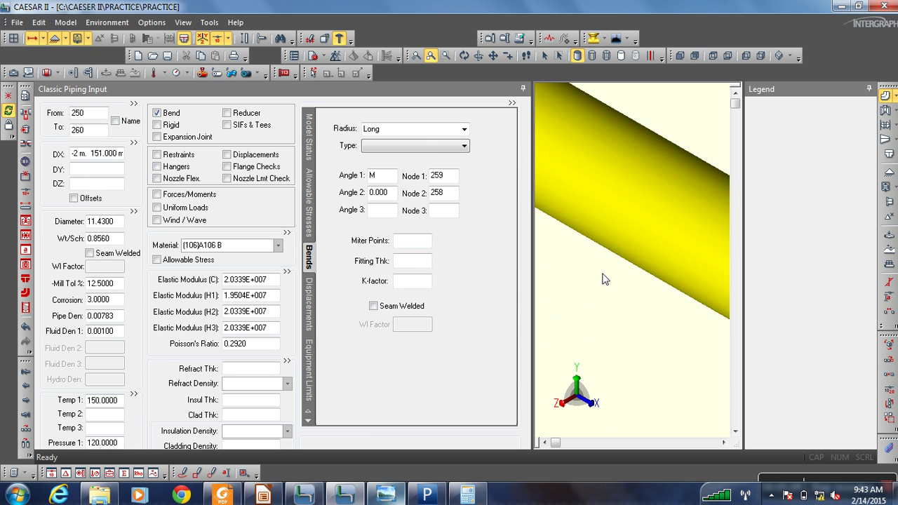
{"action": "scroll", "coordinate": [600, 283], "scroll_direction": "down", "scroll_amount": 4}
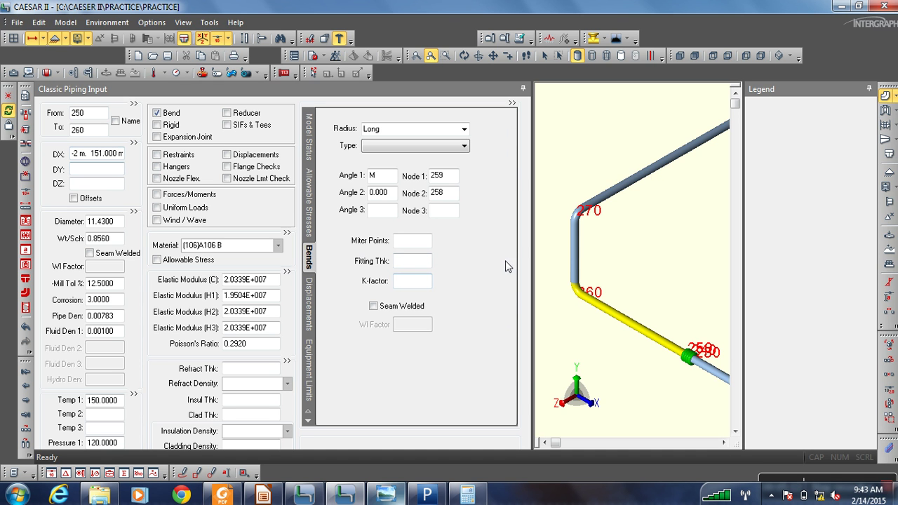
{"action": "scroll", "coordinate": [547, 364], "scroll_direction": "up", "scroll_amount": 4}
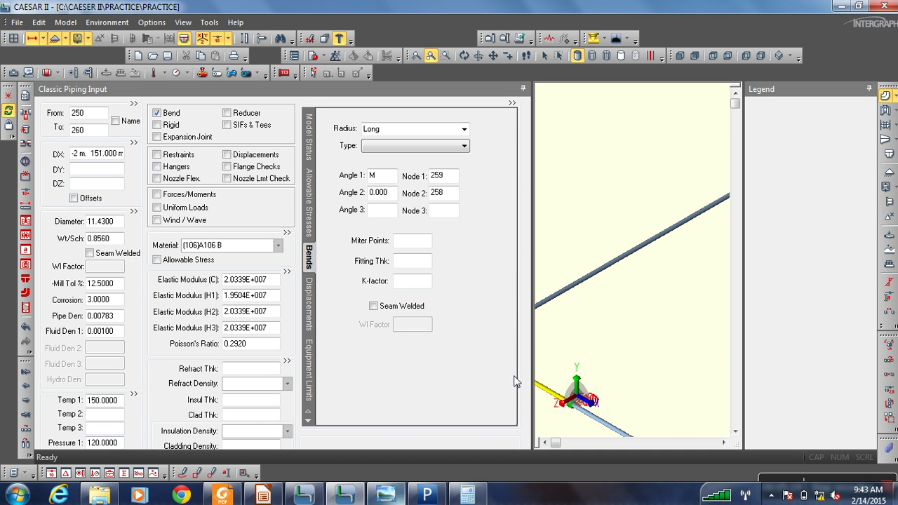
{"action": "left_click", "coordinate": [653, 247]}
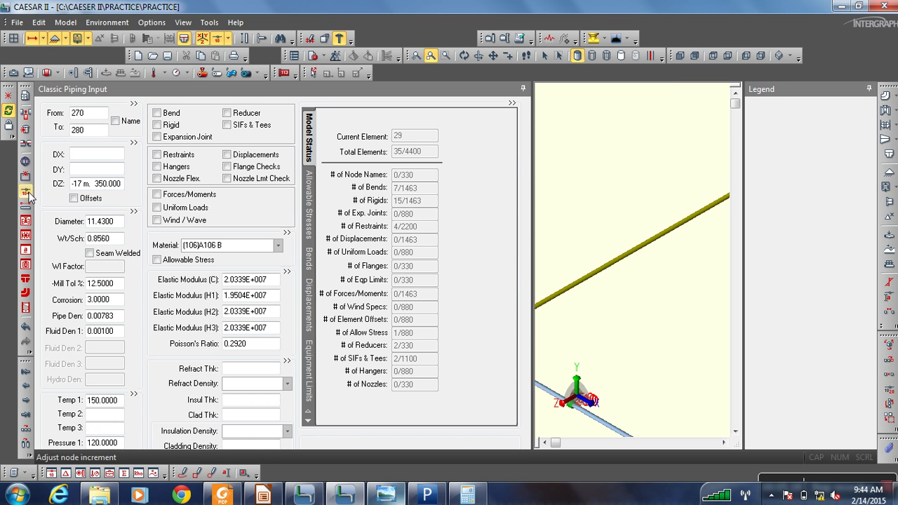
{"action": "left_click", "coordinate": [26, 145]}
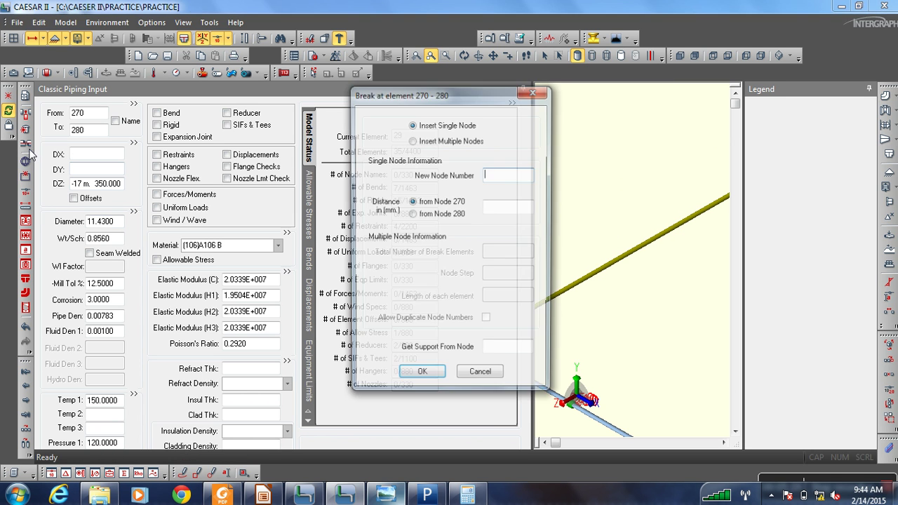
{"action": "left_click", "coordinate": [453, 142]}
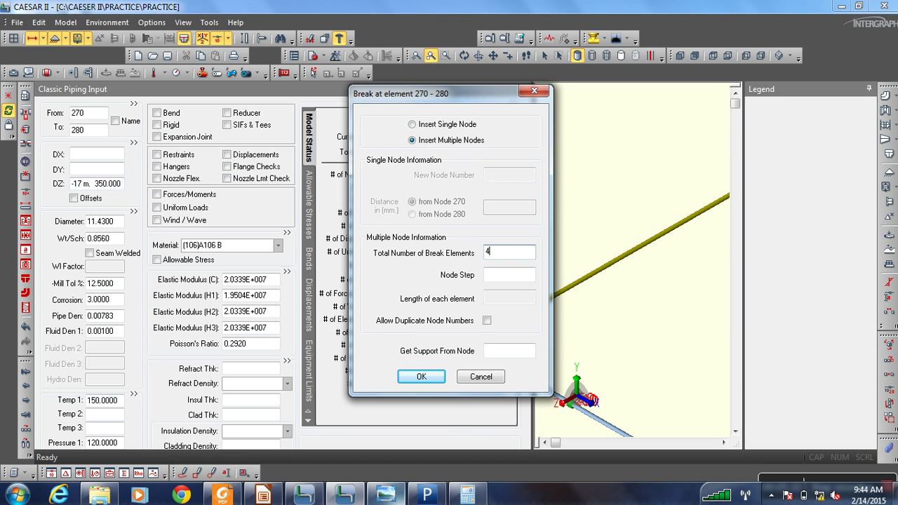
{"action": "left_click", "coordinate": [515, 277]}
{"action": "type", "text": "2"}
Break element 270-280 with the support for the new nodes copied from node 215
{"action": "left_click", "coordinate": [503, 351]}
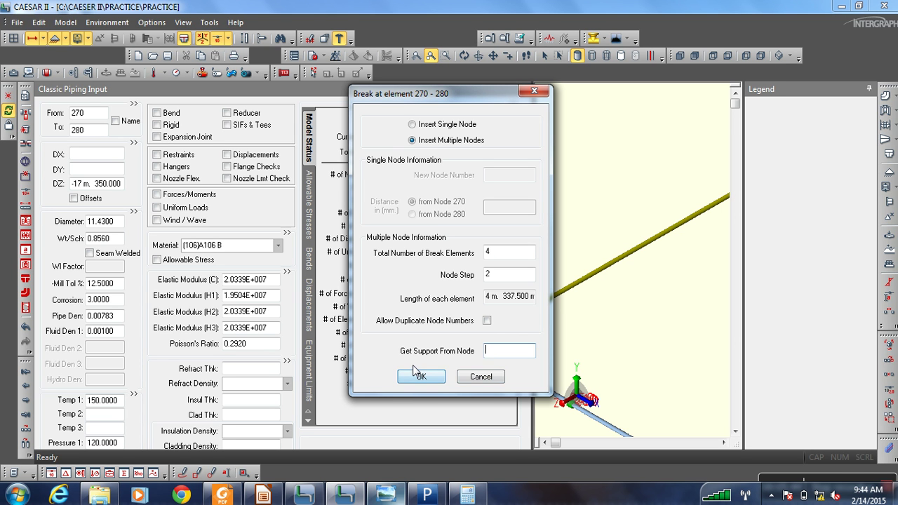
{"action": "left_click", "coordinate": [504, 348]}
{"action": "type", "text": "21"}
{"action": "key", "text": "Return"}
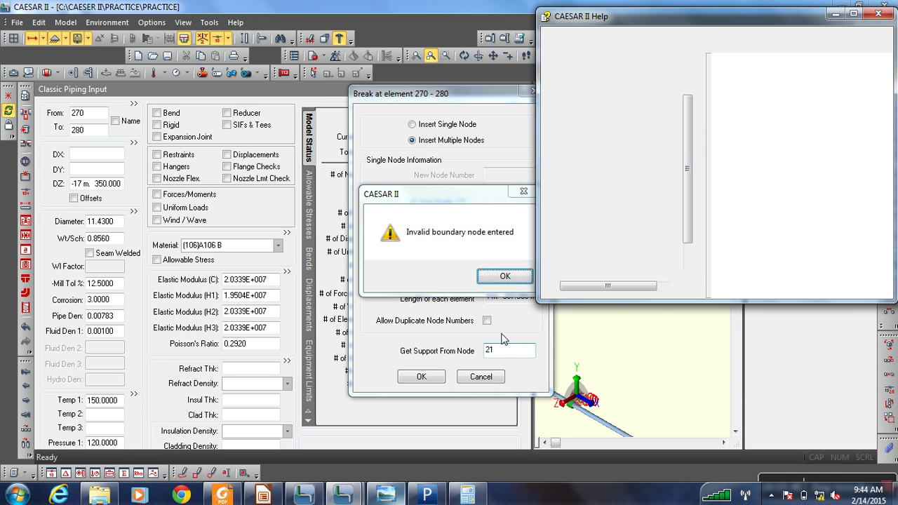
{"action": "left_click", "coordinate": [878, 13]}
{"action": "left_click", "coordinate": [504, 275]}
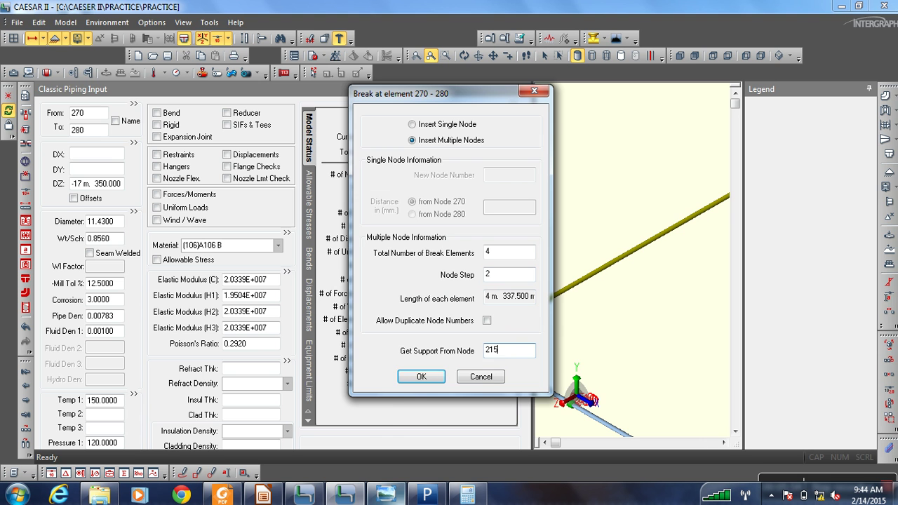
{"action": "left_click", "coordinate": [420, 377]}
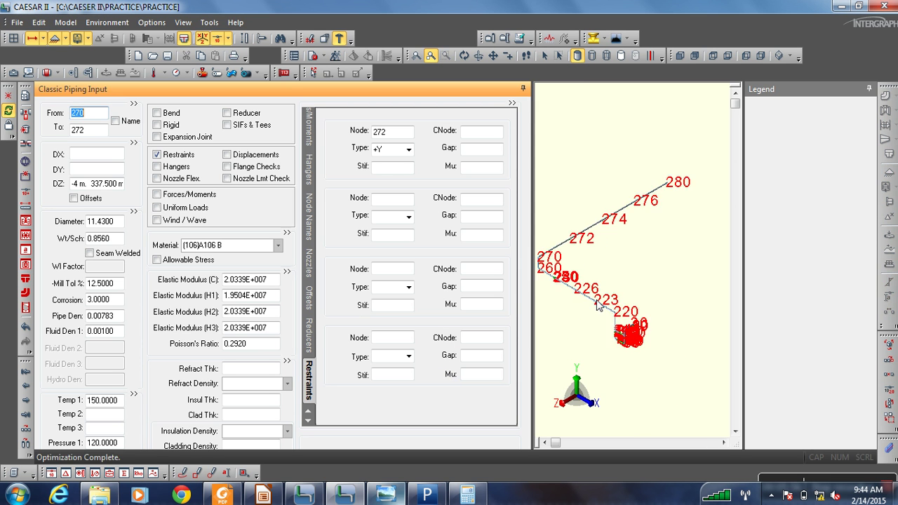
Examine the supports along the pipe run from node 272 to 280 and select element 276-280
{"action": "left_click", "coordinate": [561, 217]}
{"action": "scroll", "coordinate": [563, 219], "scroll_direction": "up", "scroll_amount": 5}
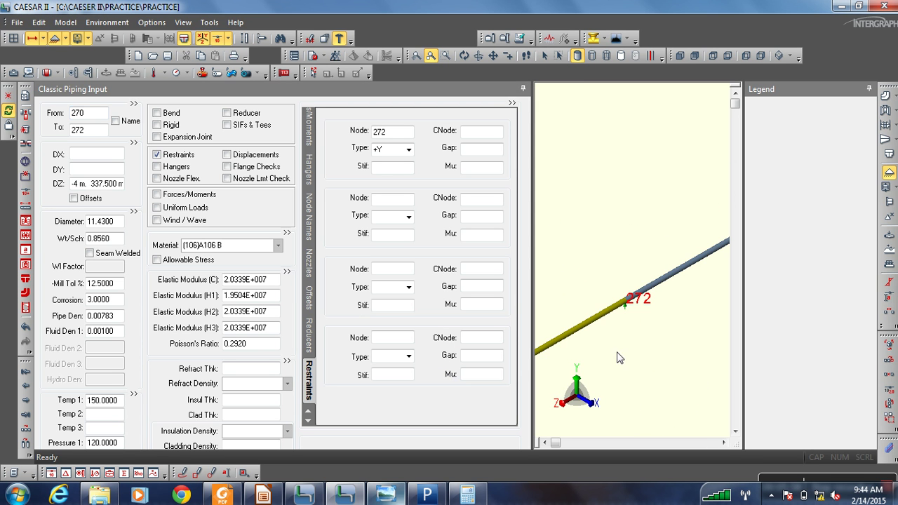
{"action": "scroll", "coordinate": [593, 338], "scroll_direction": "down", "scroll_amount": 2}
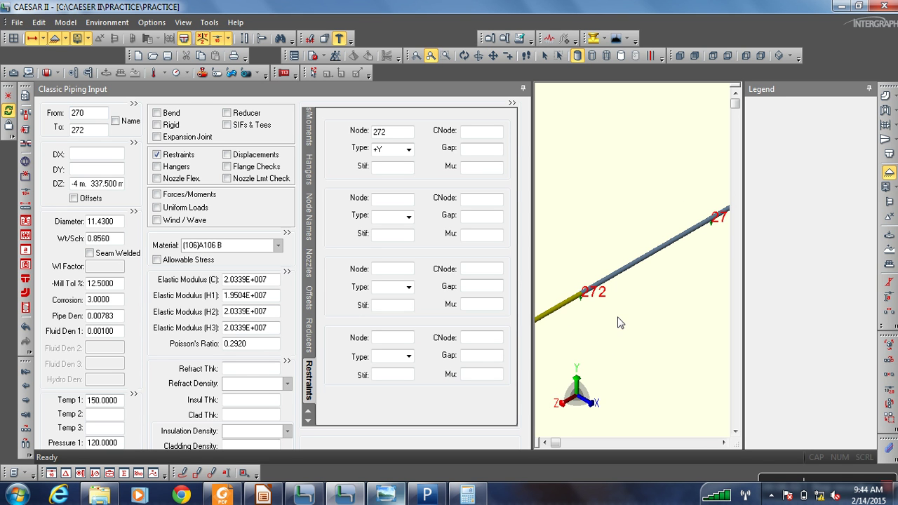
{"action": "scroll", "coordinate": [625, 327], "scroll_direction": "up", "scroll_amount": 1}
{"action": "scroll", "coordinate": [627, 282], "scroll_direction": "down", "scroll_amount": 1}
{"action": "scroll", "coordinate": [684, 267], "scroll_direction": "down", "scroll_amount": 3}
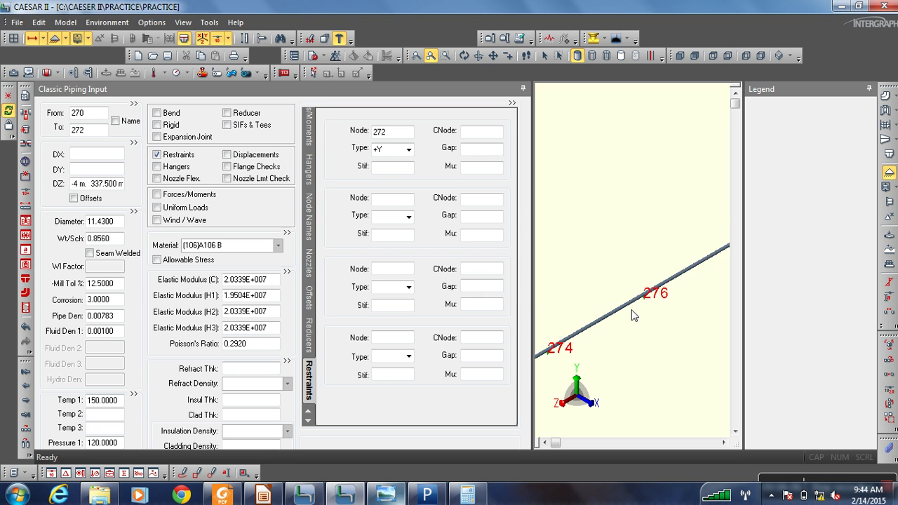
{"action": "scroll", "coordinate": [631, 267], "scroll_direction": "up", "scroll_amount": 3}
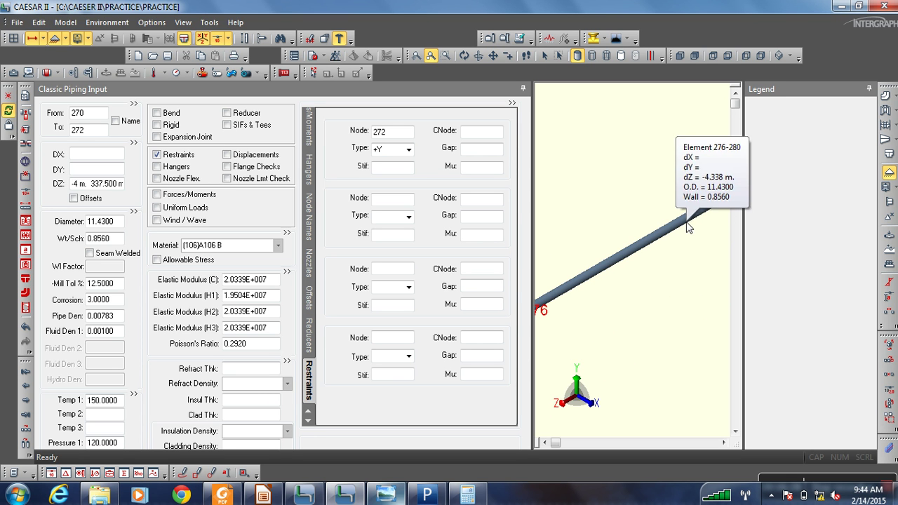
{"action": "scroll", "coordinate": [634, 192], "scroll_direction": "down", "scroll_amount": 2}
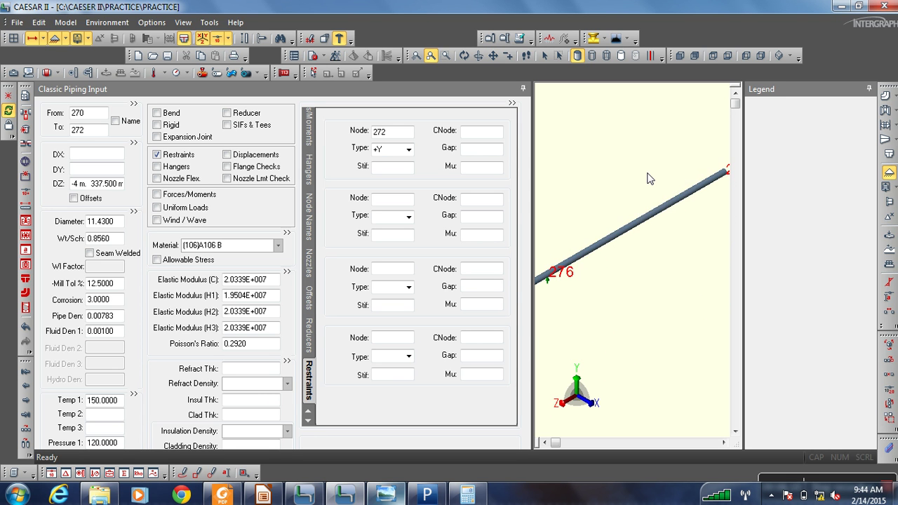
{"action": "right_click", "coordinate": [628, 189]}
{"action": "left_click", "coordinate": [595, 227]}
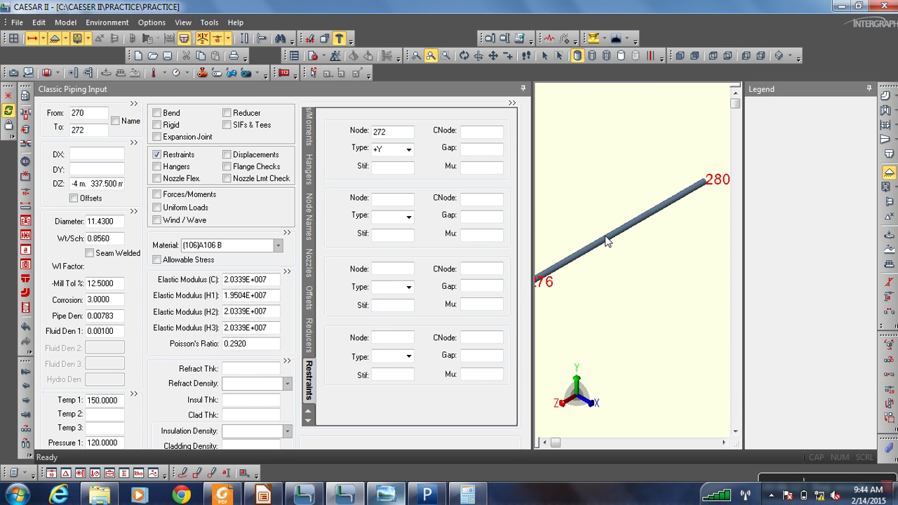
{"action": "left_click", "coordinate": [607, 241]}
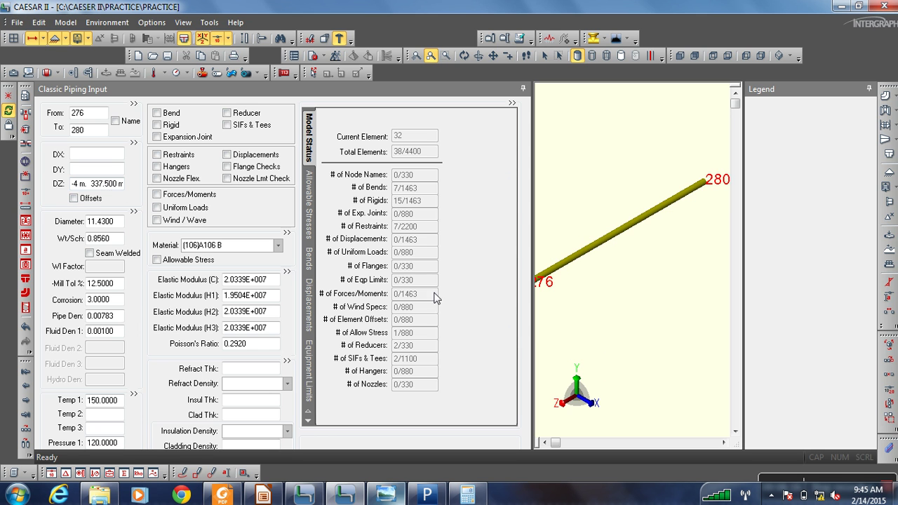
Examine the bend, valves and support between nodes 150 and 215 in the front view
{"action": "scroll", "coordinate": [607, 321], "scroll_direction": "down", "scroll_amount": 2}
{"action": "scroll", "coordinate": [607, 321], "scroll_direction": "down", "scroll_amount": 5}
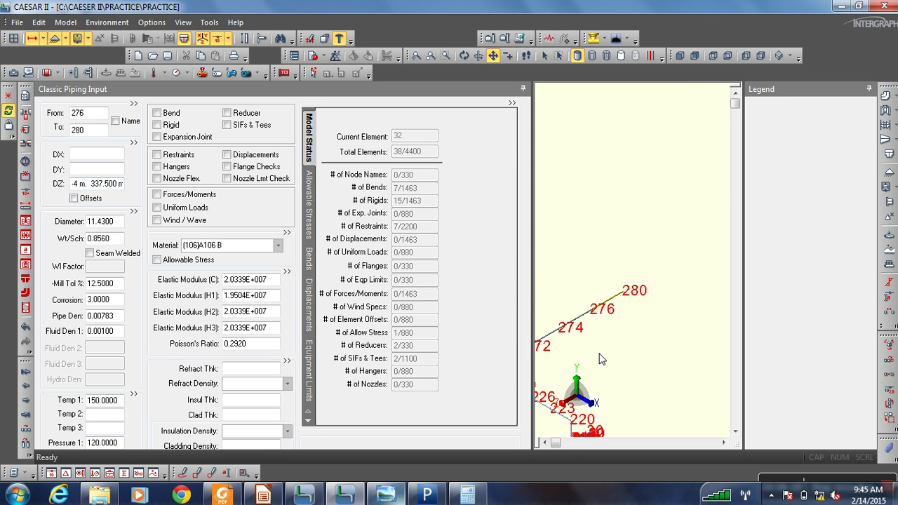
{"action": "scroll", "coordinate": [633, 260], "scroll_direction": "up", "scroll_amount": 5}
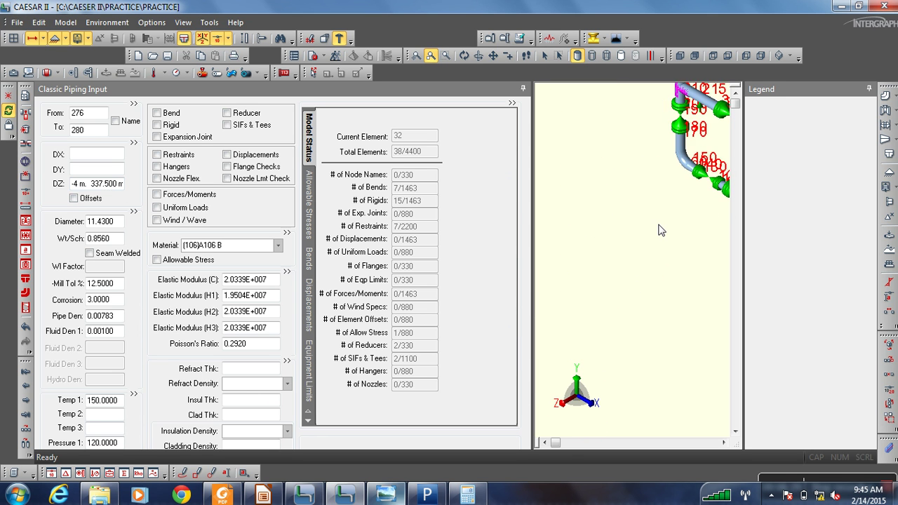
{"action": "left_click_drag", "start_coordinate": [634, 242], "coordinate": [597, 288]}
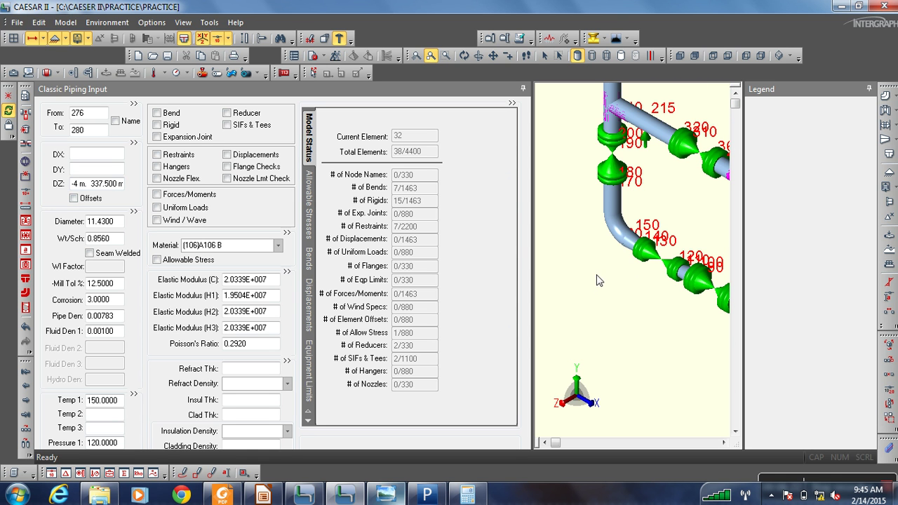
{"action": "scroll", "coordinate": [597, 278], "scroll_direction": "down", "scroll_amount": 2}
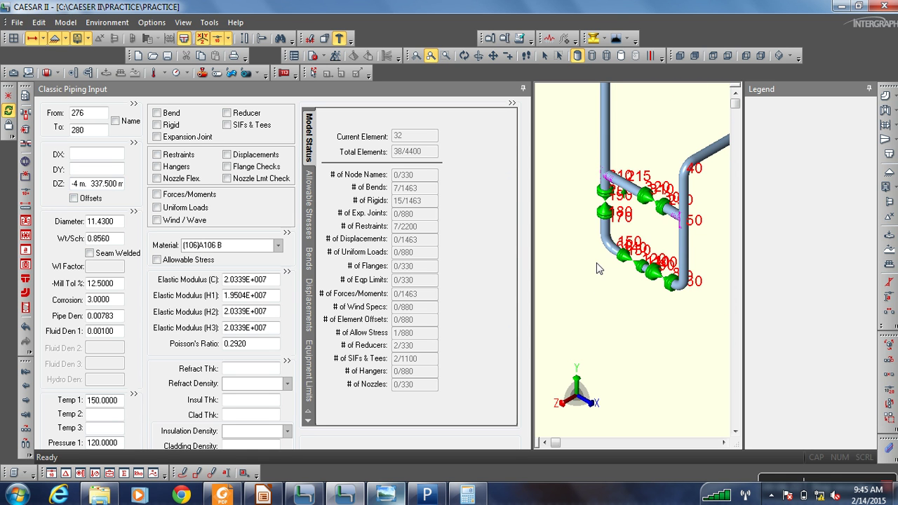
{"action": "left_click", "coordinate": [675, 57]}
{"action": "left_click_drag", "start_coordinate": [654, 279], "coordinate": [618, 248]}
{"action": "scroll", "coordinate": [592, 256], "scroll_direction": "down", "scroll_amount": 1}
{"action": "scroll", "coordinate": [591, 254], "scroll_direction": "up", "scroll_amount": 2}
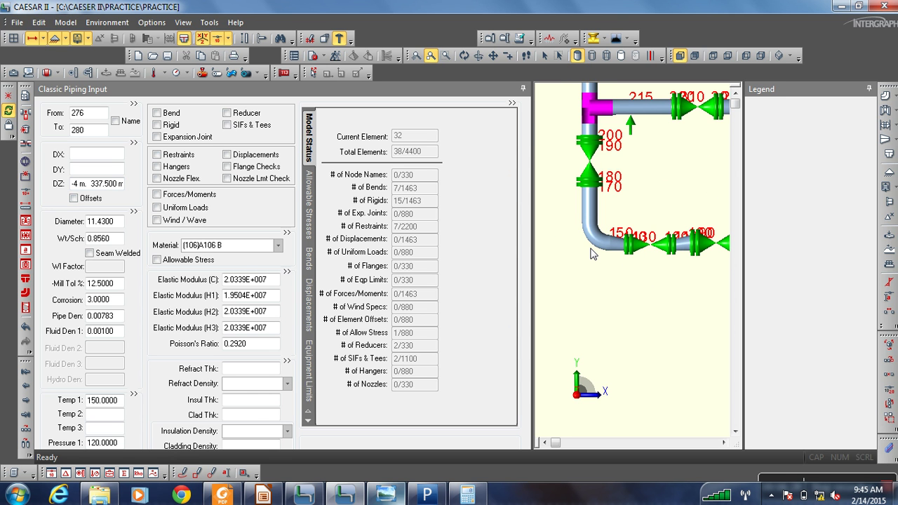
{"action": "scroll", "coordinate": [591, 254], "scroll_direction": "up", "scroll_amount": 1}
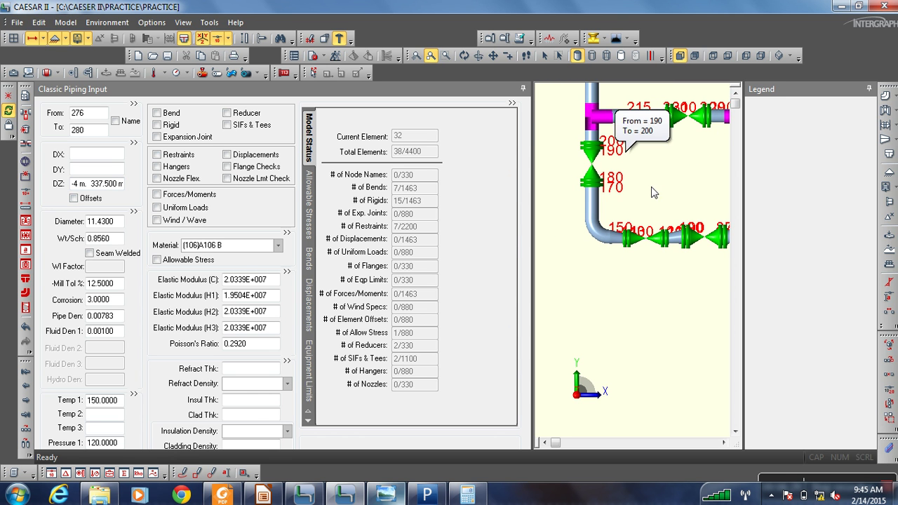
Examine the valve loop between nodes 150 and 215 together with the pipe run up to nodes 220 and 223
{"action": "scroll", "coordinate": [658, 173], "scroll_direction": "down", "scroll_amount": 2}
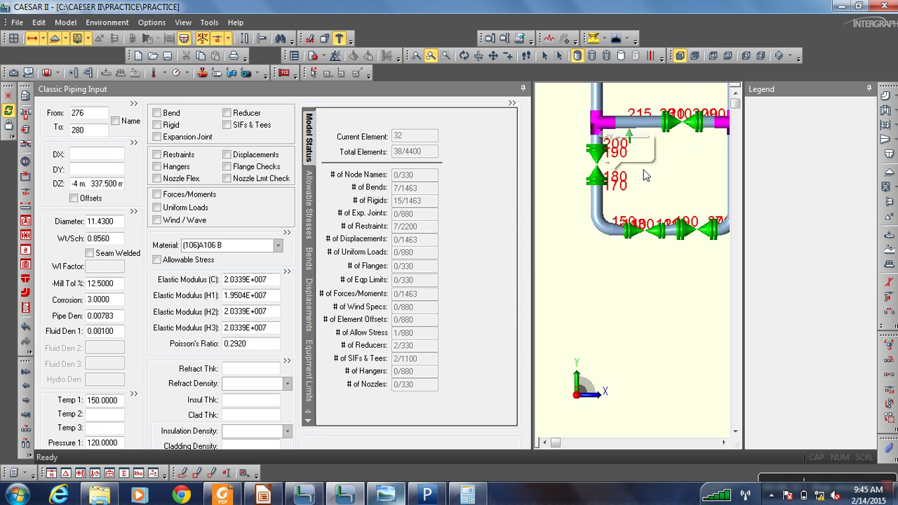
{"action": "scroll", "coordinate": [658, 173], "scroll_direction": "down", "scroll_amount": 3}
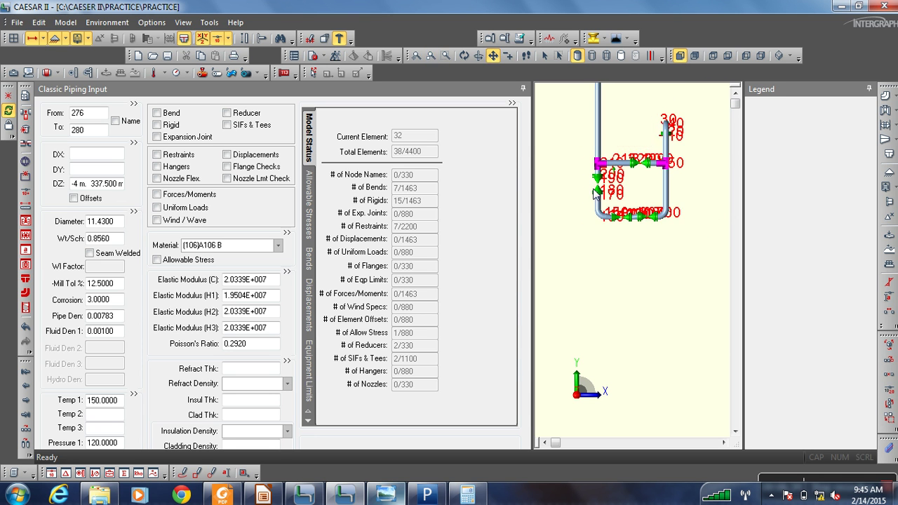
{"action": "scroll", "coordinate": [607, 207], "scroll_direction": "down", "scroll_amount": 2}
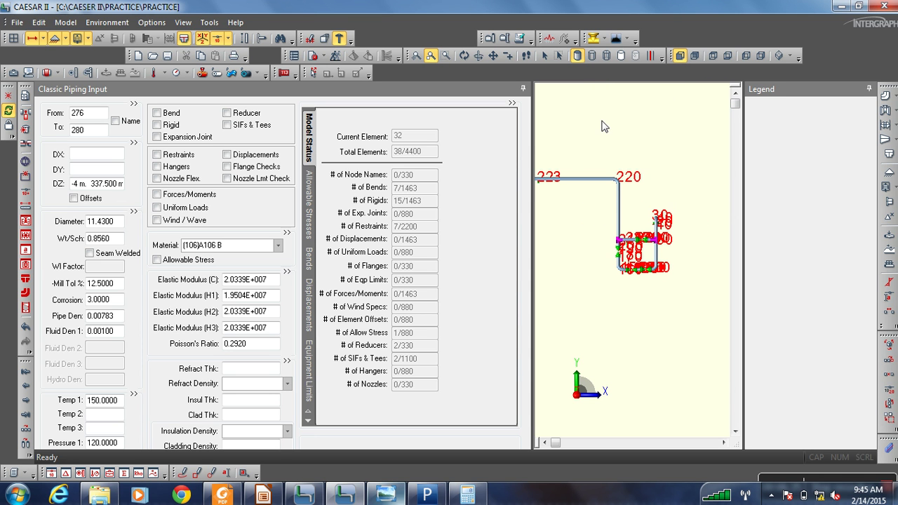
{"action": "scroll", "coordinate": [612, 236], "scroll_direction": "up", "scroll_amount": 5}
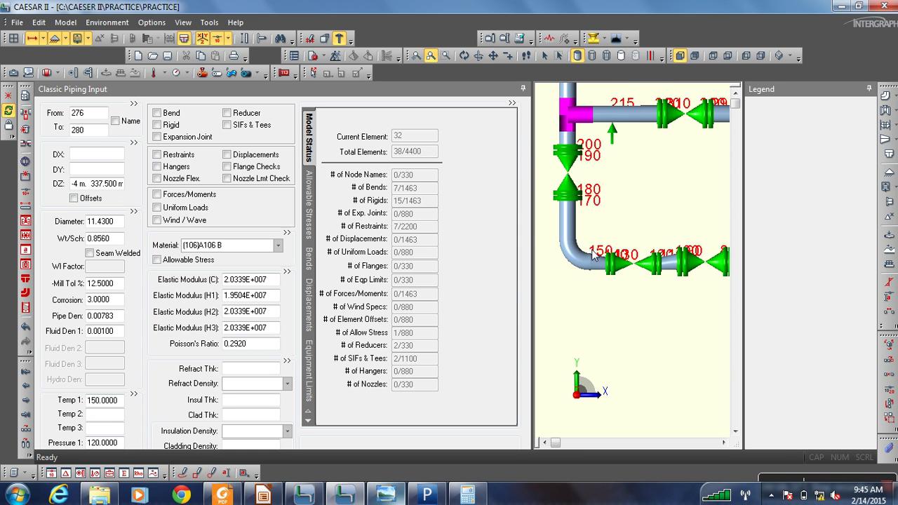
{"action": "left_click_drag", "start_coordinate": [599, 290], "coordinate": [640, 296]}
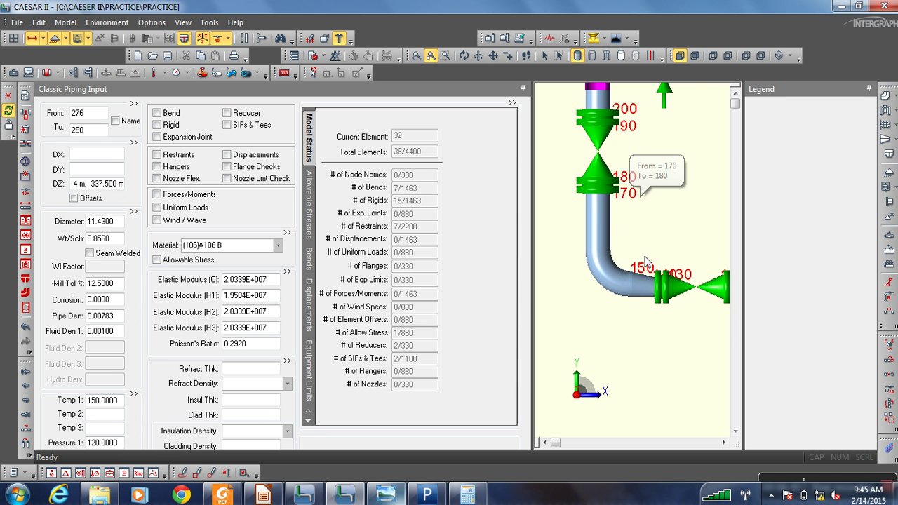
{"action": "scroll", "coordinate": [649, 242], "scroll_direction": "down", "scroll_amount": 1}
{"action": "scroll", "coordinate": [650, 242], "scroll_direction": "down", "scroll_amount": 1}
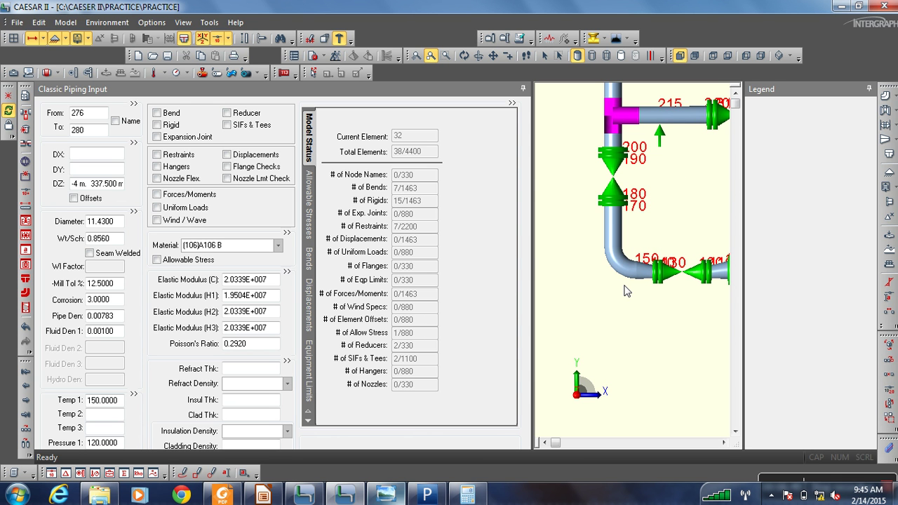
{"action": "scroll", "coordinate": [626, 292], "scroll_direction": "down", "scroll_amount": 4}
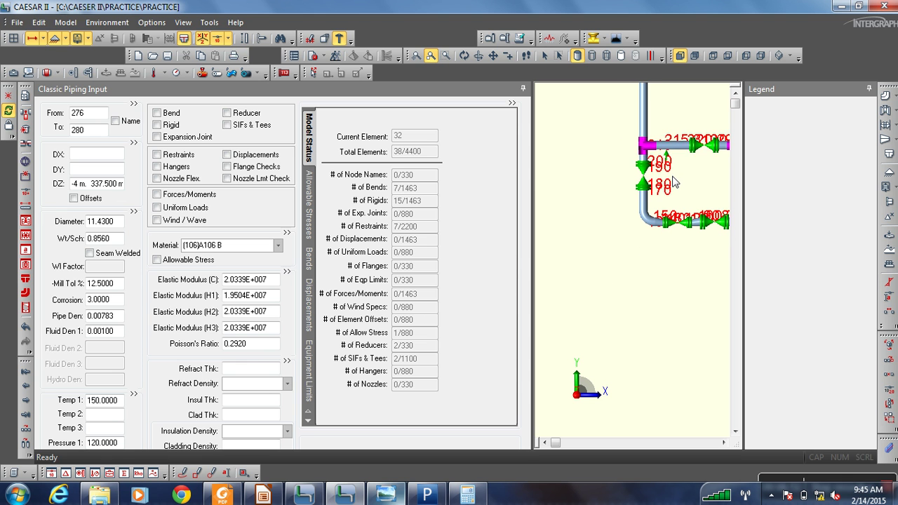
Advance to the element after 276-280 and show the piping model in an isometric view
{"action": "left_click", "coordinate": [26, 439]}
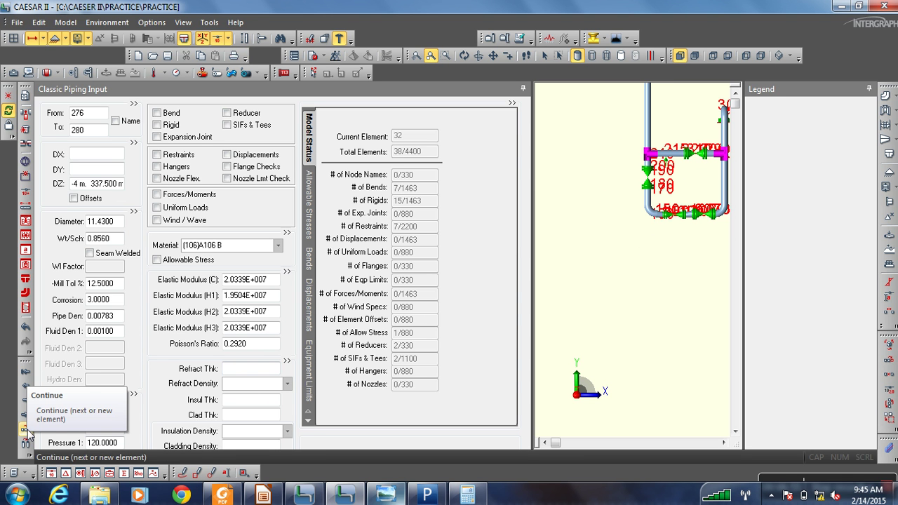
{"action": "left_click", "coordinate": [778, 55]}
{"action": "scroll", "coordinate": [616, 277], "scroll_direction": "up", "scroll_amount": 4}
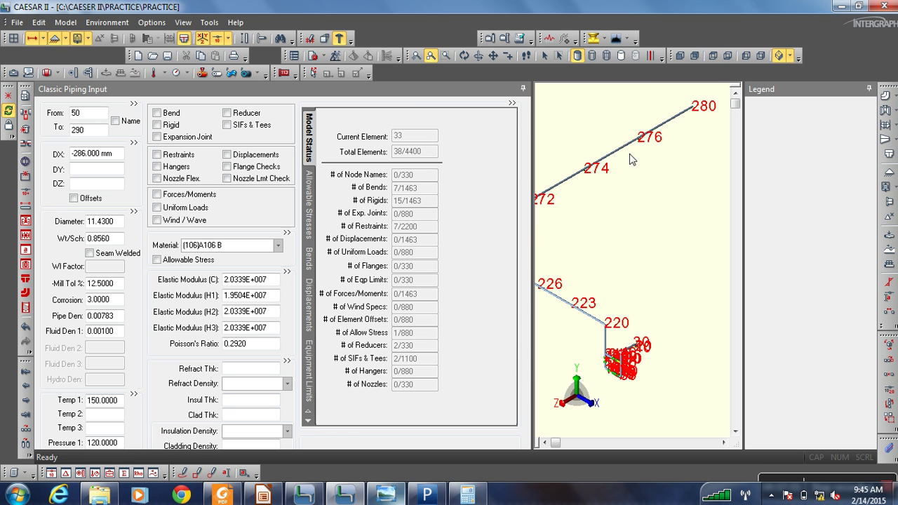
Error-check the piping model, close the error report, and run the static analysis through to the Static Output Processor
{"action": "left_click", "coordinate": [315, 59]}
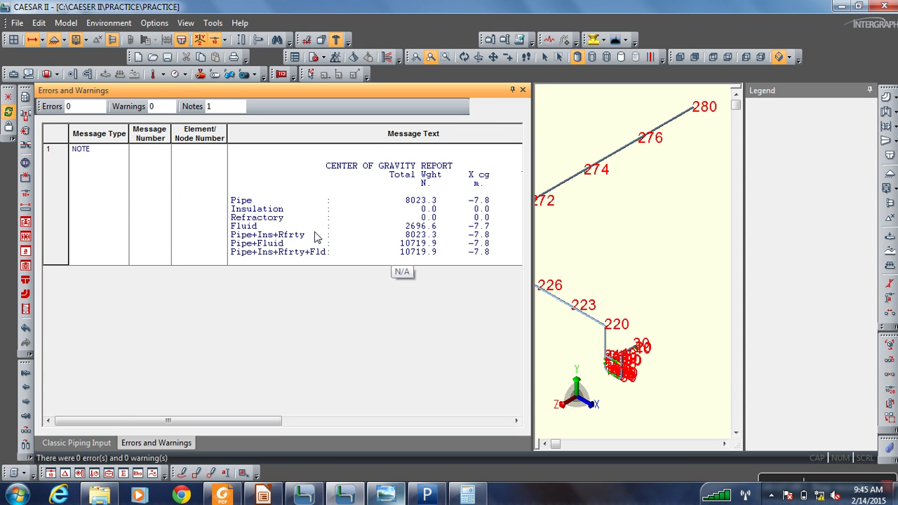
{"action": "left_click", "coordinate": [523, 90]}
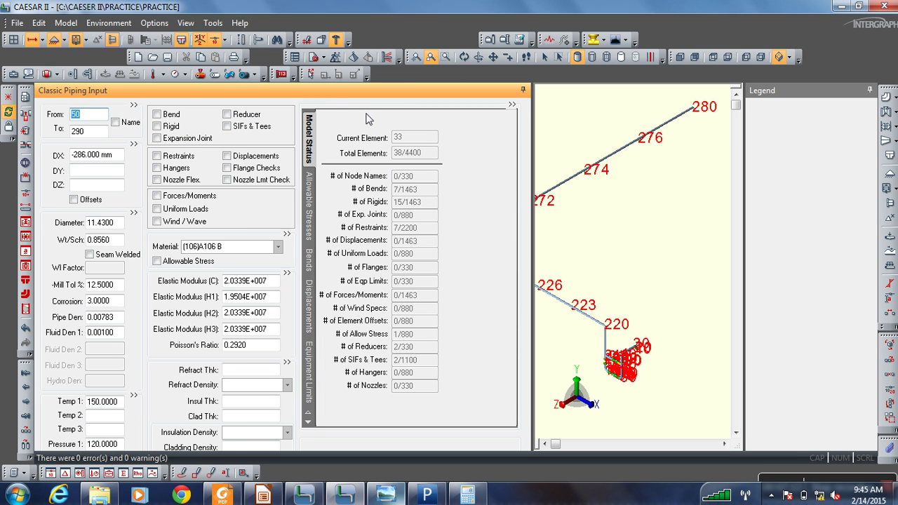
{"action": "left_click", "coordinate": [336, 57]}
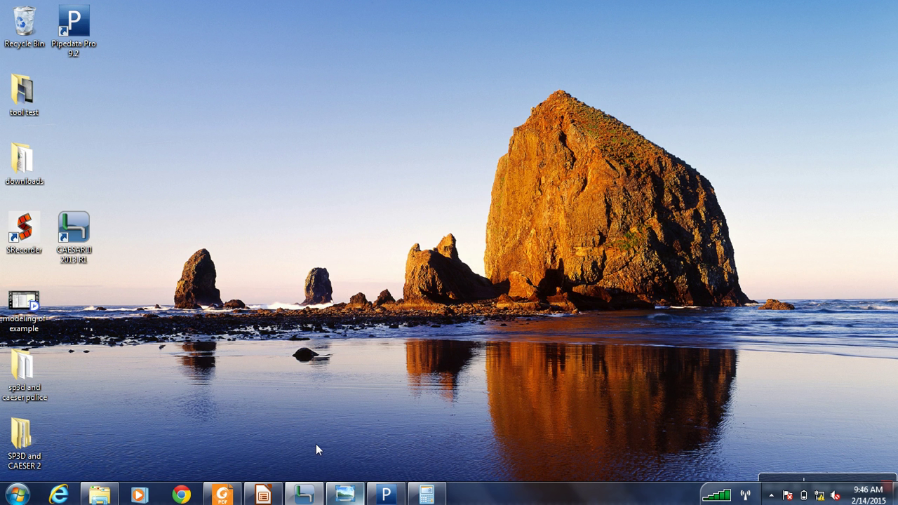
{"action": "left_click", "coordinate": [304, 494]}
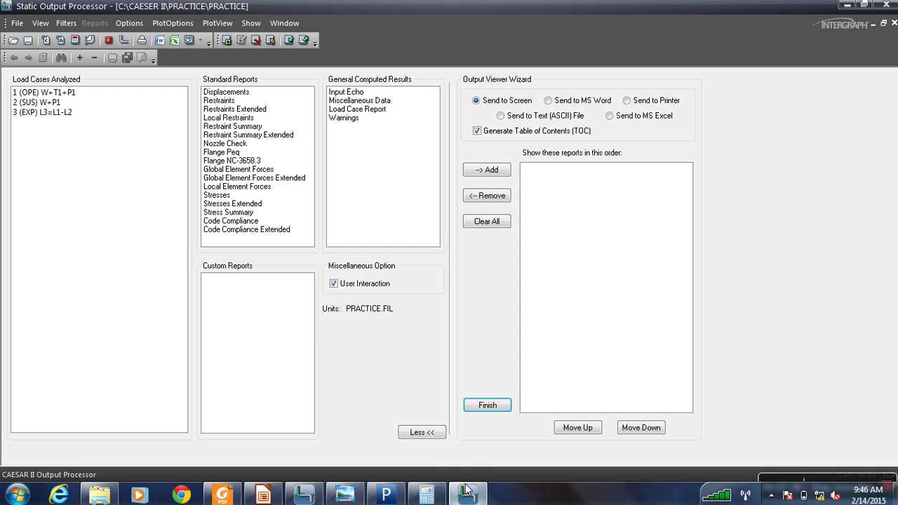
{"action": "left_click", "coordinate": [466, 492]}
Generate an on-screen Stresses report for the sustained load case 2 (SUS) W+P1
{"action": "left_click", "coordinate": [49, 104]}
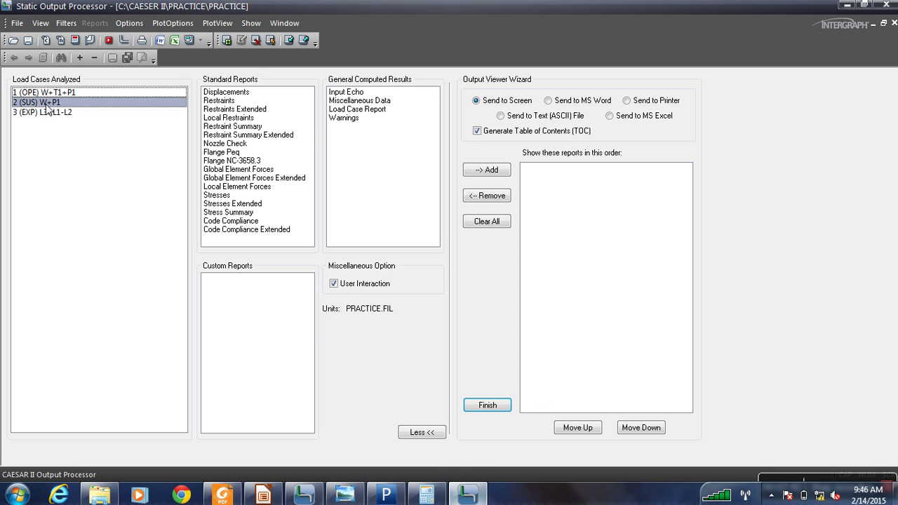
{"action": "left_click", "coordinate": [226, 196]}
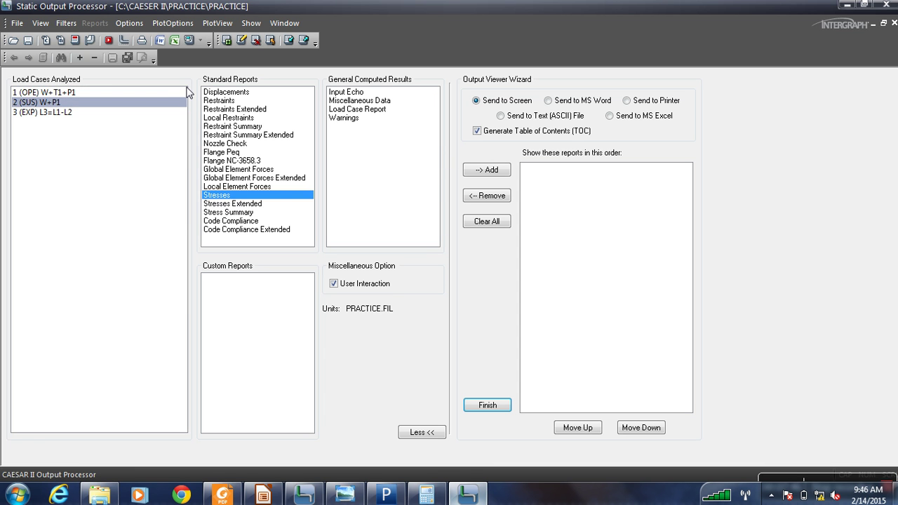
{"action": "left_click", "coordinate": [477, 171]}
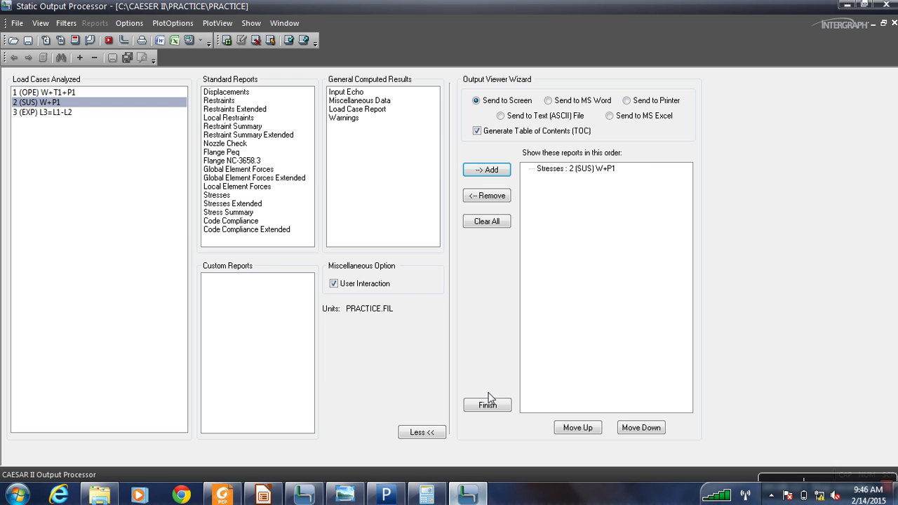
{"action": "left_click", "coordinate": [498, 407]}
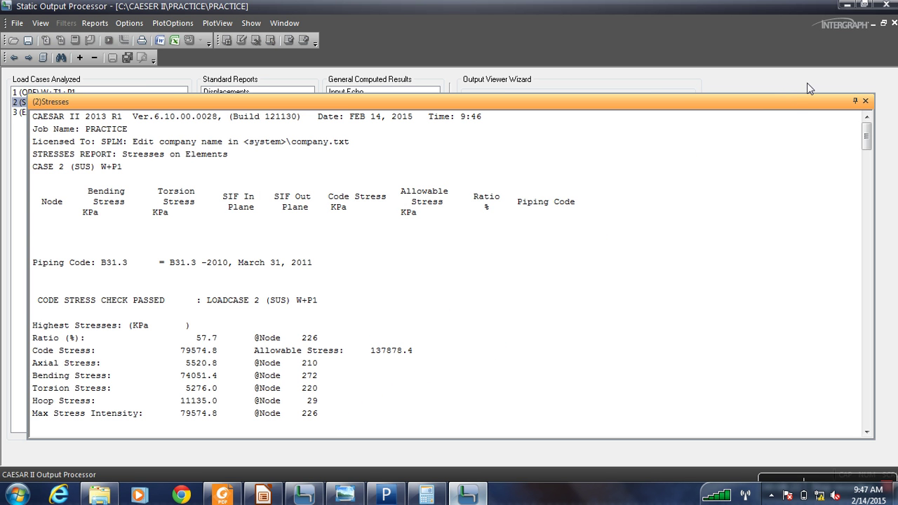
Review the sustained-case stress report's code check, highest stresses and nodal stress ratios, and close the report
{"action": "left_click_drag", "start_coordinate": [790, 103], "coordinate": [821, 57]}
{"action": "scroll", "coordinate": [449, 242], "scroll_direction": "down", "scroll_amount": 3}
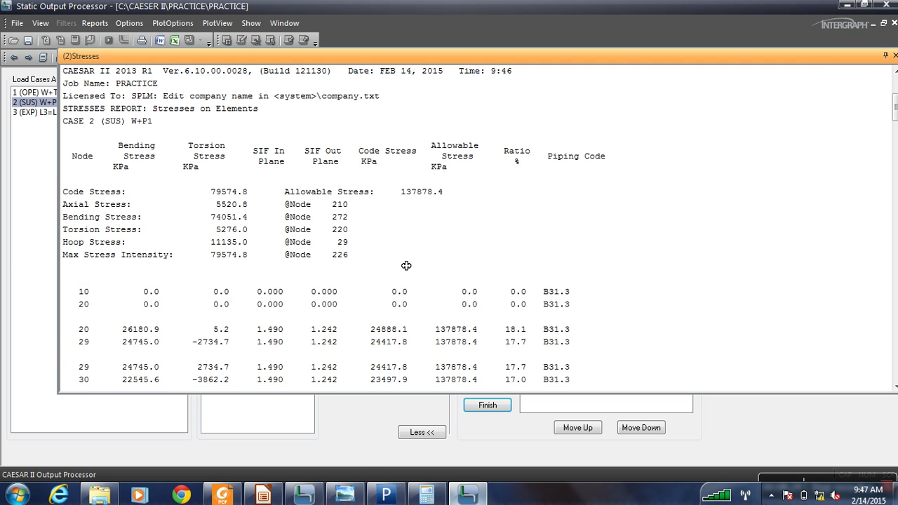
{"action": "scroll", "coordinate": [324, 319], "scroll_direction": "up", "scroll_amount": 3}
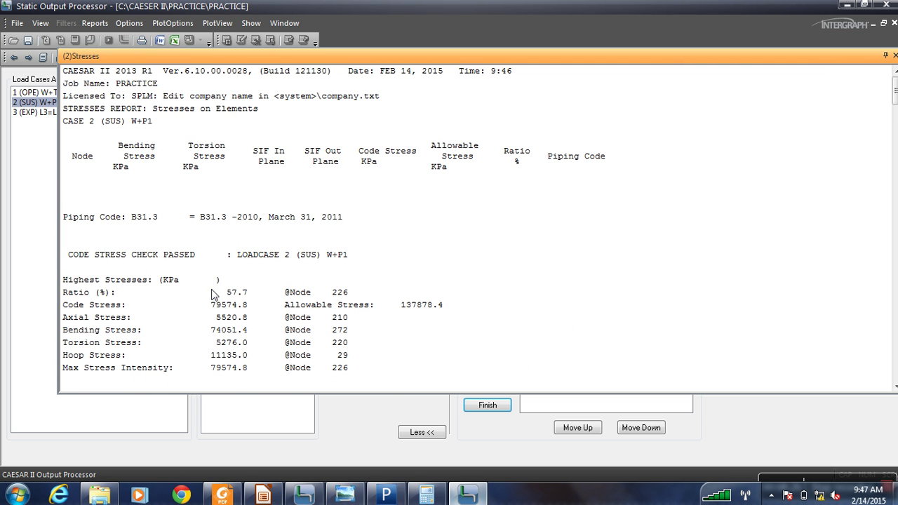
{"action": "scroll", "coordinate": [240, 326], "scroll_direction": "down", "scroll_amount": 3}
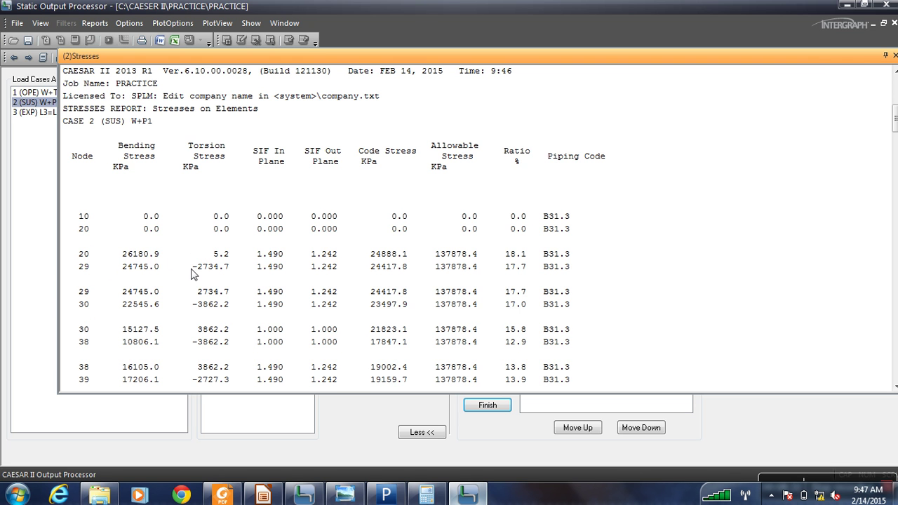
{"action": "scroll", "coordinate": [186, 344], "scroll_direction": "down", "scroll_amount": 3}
{"action": "scroll", "coordinate": [235, 336], "scroll_direction": "up", "scroll_amount": 6}
{"action": "scroll", "coordinate": [223, 242], "scroll_direction": "up", "scroll_amount": 2}
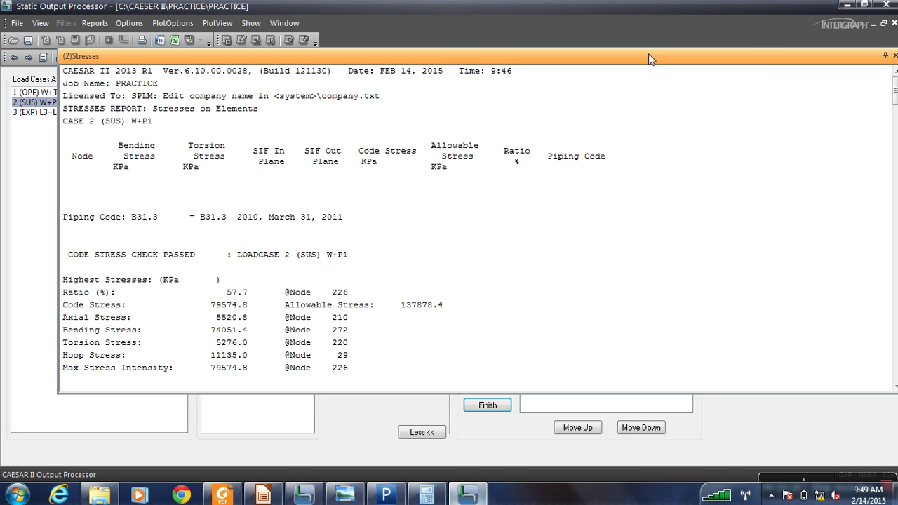
{"action": "left_click", "coordinate": [895, 55]}
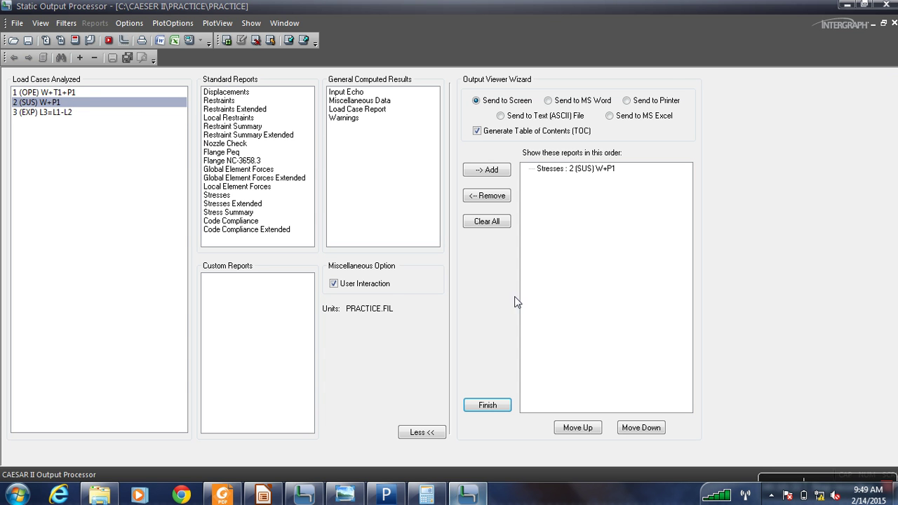
{"action": "left_click", "coordinate": [788, 495]}
{"action": "left_click", "coordinate": [791, 179]}
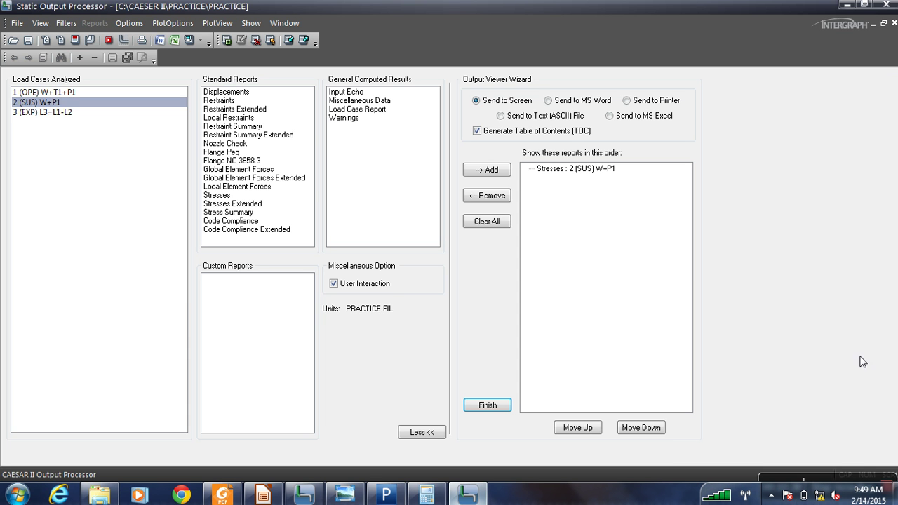